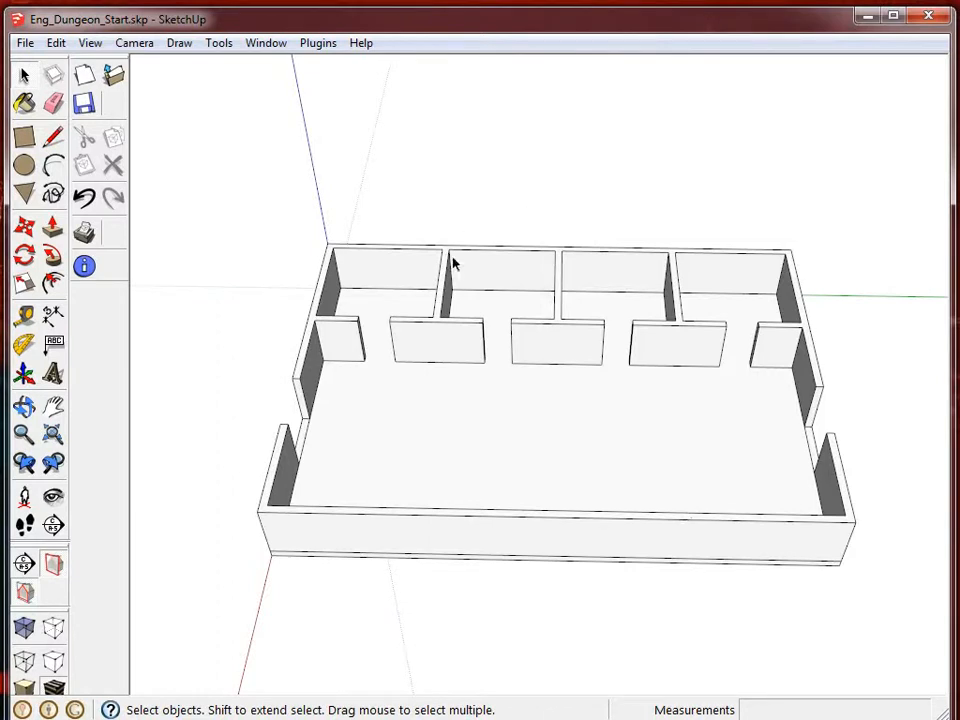
Switch to the Unreal Development Kit and display the dungeon level in unlit shading, viewing the main room
mouse_move(472, 463)
middle_down()
mouse_move(643, 489)
mouse_move(272, 392)
middle_up()
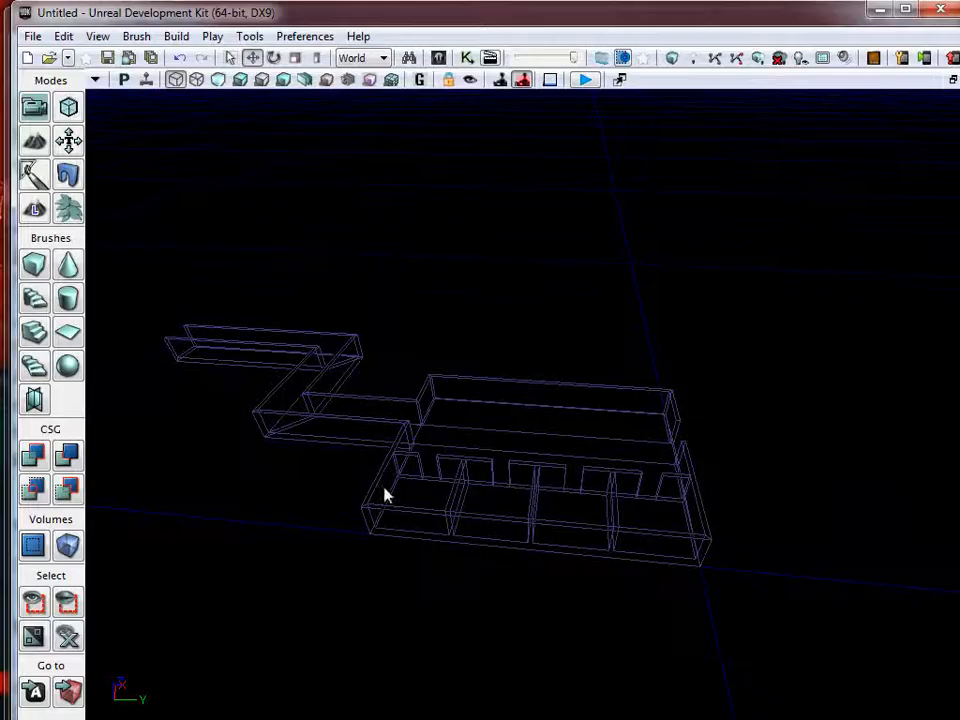
mouse_move(386, 495)
mouse_down()
mouse_move(570, 426)
mouse_move(503, 407)
mouse_move(354, 480)
mouse_move(111, 536)
mouse_move(212, 384)
mouse_move(231, 208)
mouse_move(414, 399)
mouse_move(405, 583)
mouse_move(146, 686)
mouse_move(88, 622)
mouse_move(193, 388)
mouse_move(317, 540)
mouse_move(591, 422)
mouse_move(491, 420)
mouse_up()
click(490, 420)
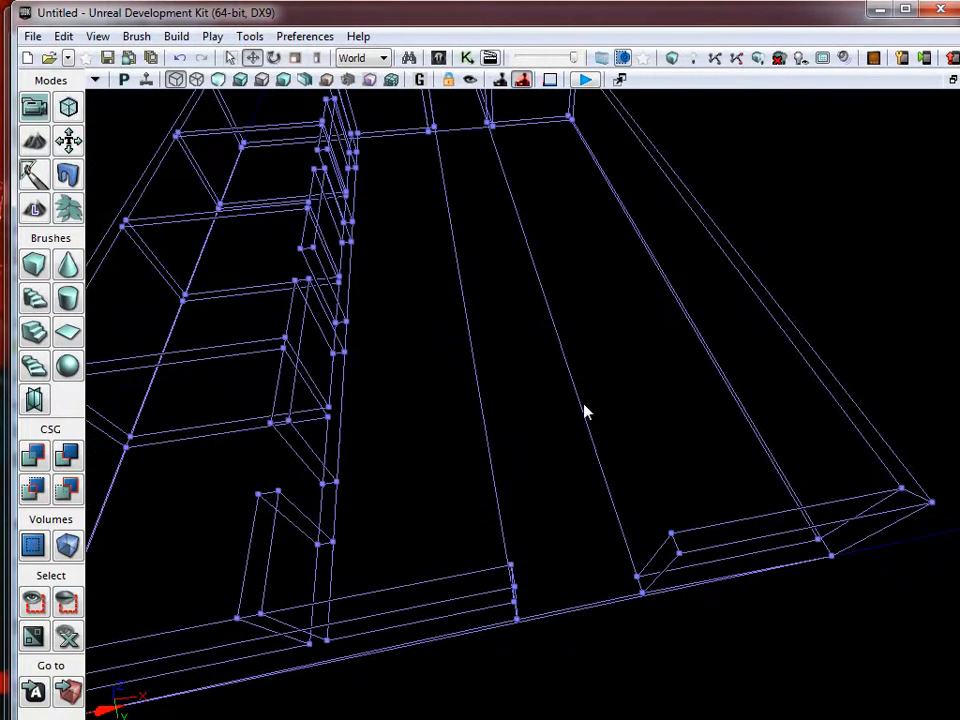
scroll(585, 412, down, 10)
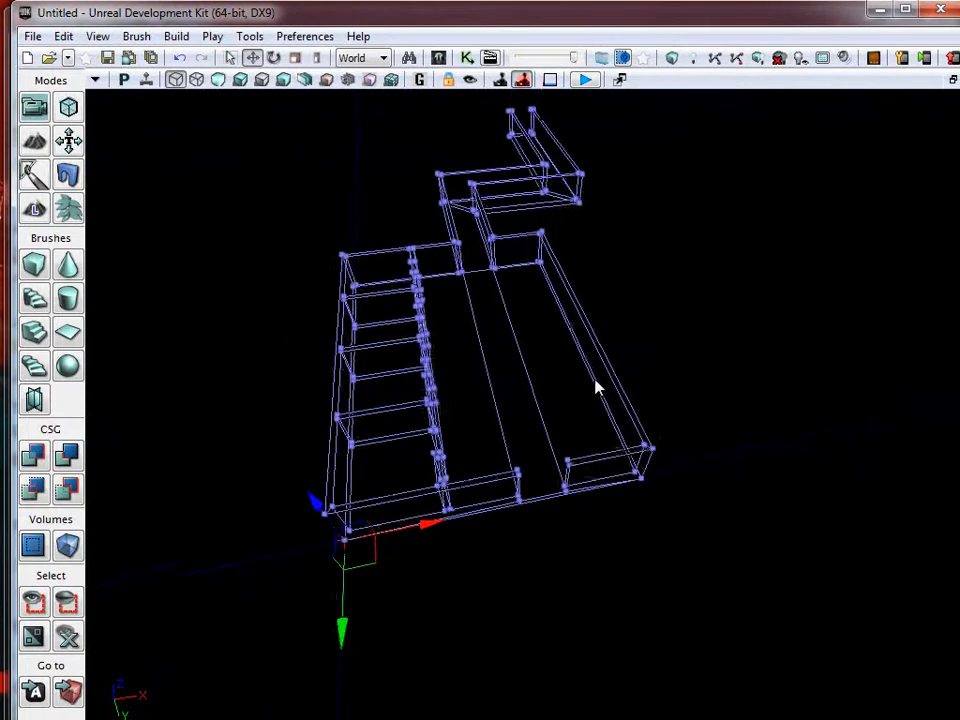
right_drag(596, 387, 319, 218)
click(218, 79)
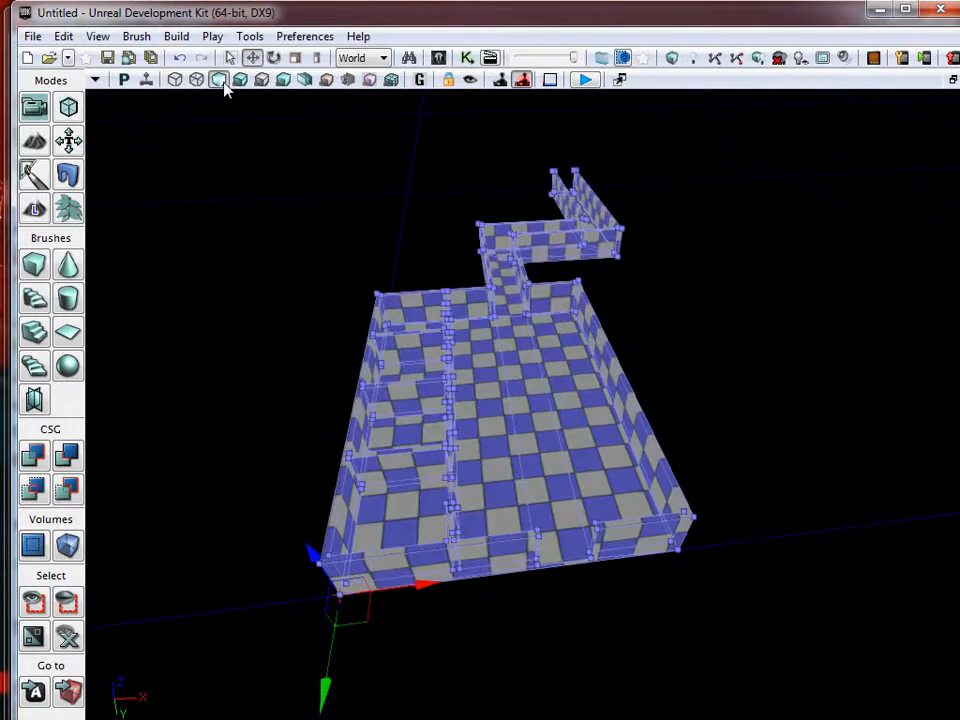
scroll(617, 377, up, 10)
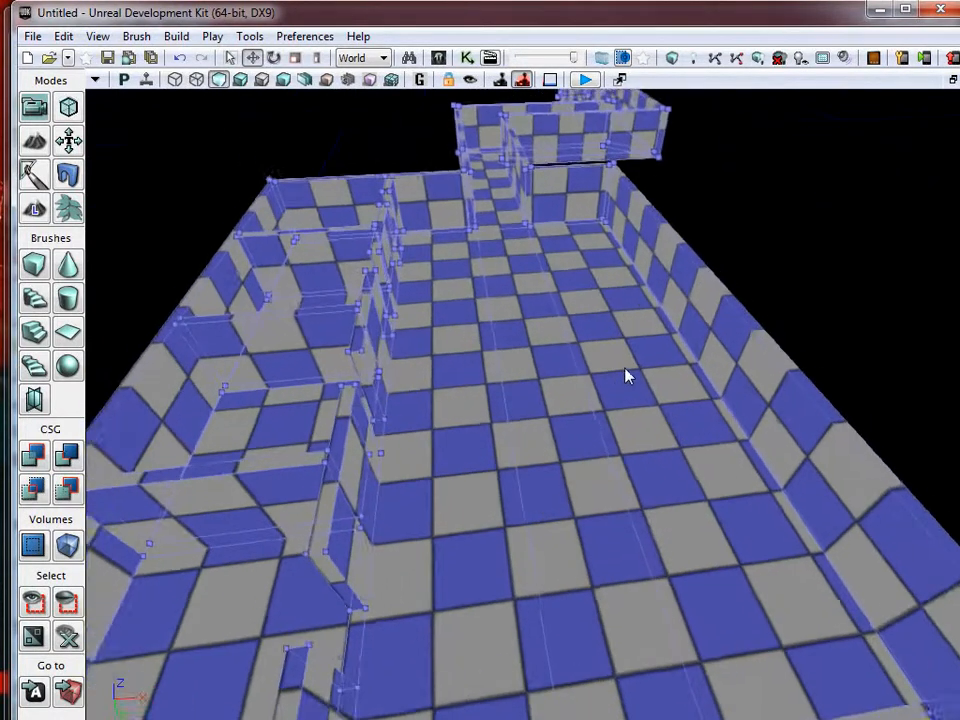
scroll(626, 376, down, 5)
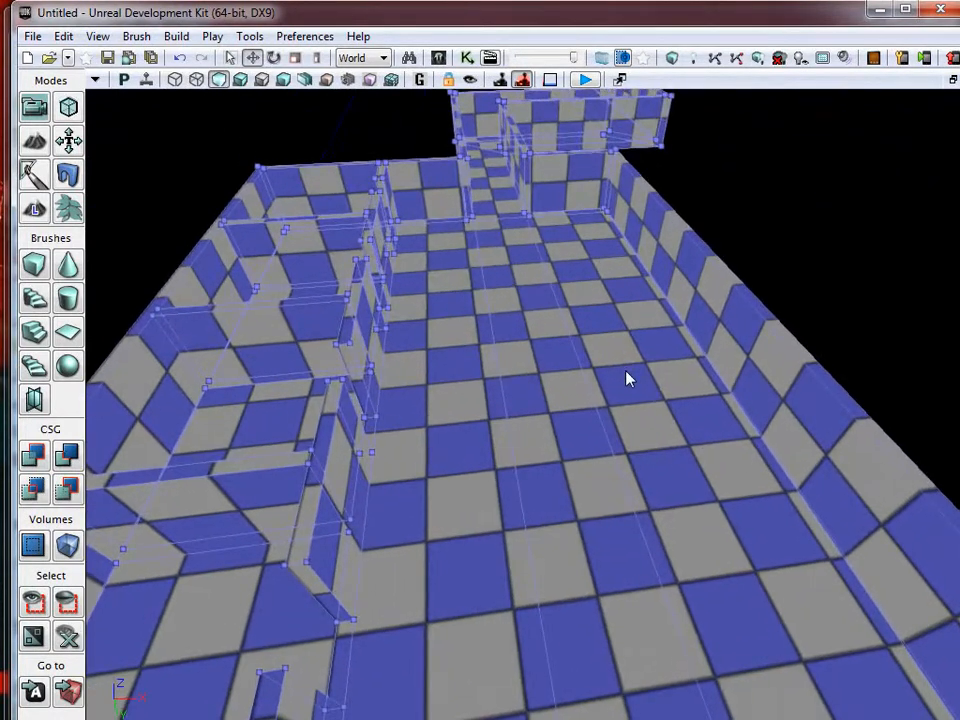
scroll(478, 427, up, 3)
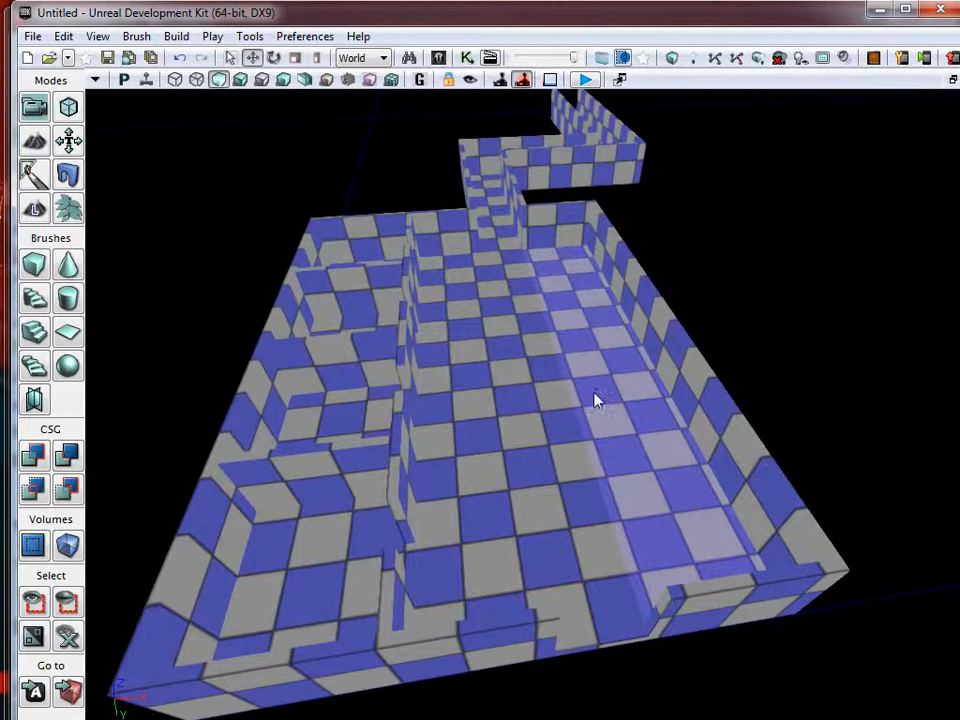
Examine the zigzag corridor and its connection to the main room from several angles, and return to SketchUp
right_drag(595, 377, 576, 212)
scroll(576, 212, up, 5)
scroll(576, 212, up, 2)
right_drag(543, 632, 950, 718)
scroll(544, 667, down, 10)
scroll(567, 552, up, 10)
right_drag(499, 642, 498, 626)
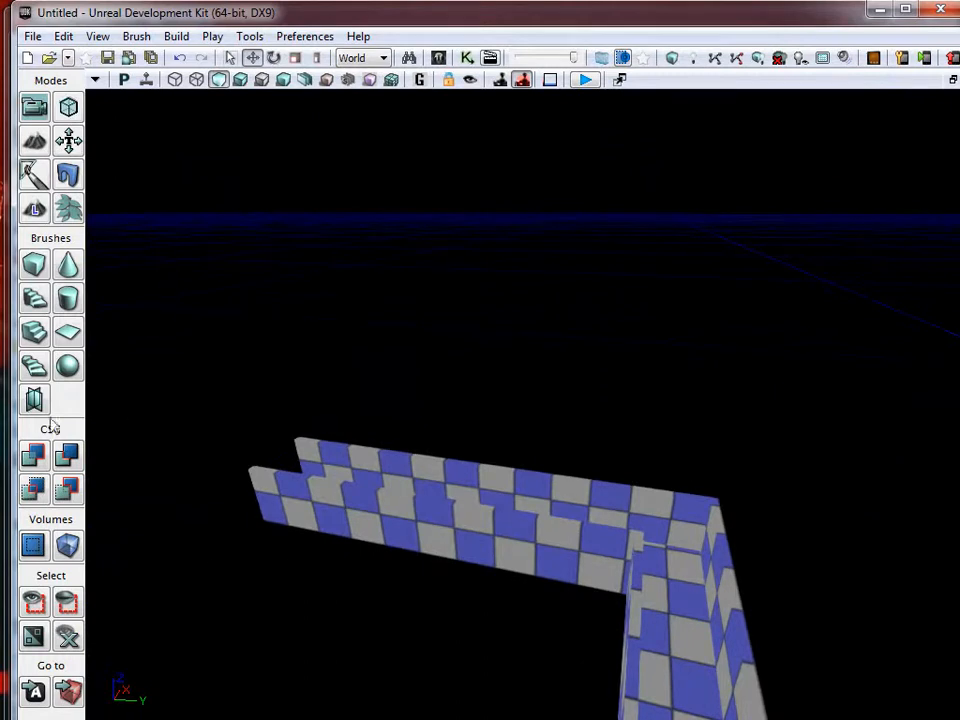
mouse_move(320, 492)
right_down()
mouse_move(604, 446)
mouse_move(911, 444)
mouse_move(905, 243)
mouse_move(287, 529)
mouse_move(133, 557)
mouse_move(131, 611)
mouse_move(87, 353)
mouse_move(364, 309)
mouse_move(433, 450)
mouse_move(789, 602)
mouse_move(873, 605)
mouse_move(917, 542)
mouse_move(456, 634)
mouse_move(549, 564)
mouse_move(650, 605)
mouse_move(538, 561)
mouse_move(572, 555)
mouse_move(561, 549)
mouse_move(561, 422)
mouse_move(574, 617)
mouse_move(651, 565)
mouse_move(602, 546)
mouse_move(375, 401)
mouse_move(88, 390)
mouse_move(92, 329)
right_up()
scroll(905, 243, up, 5)
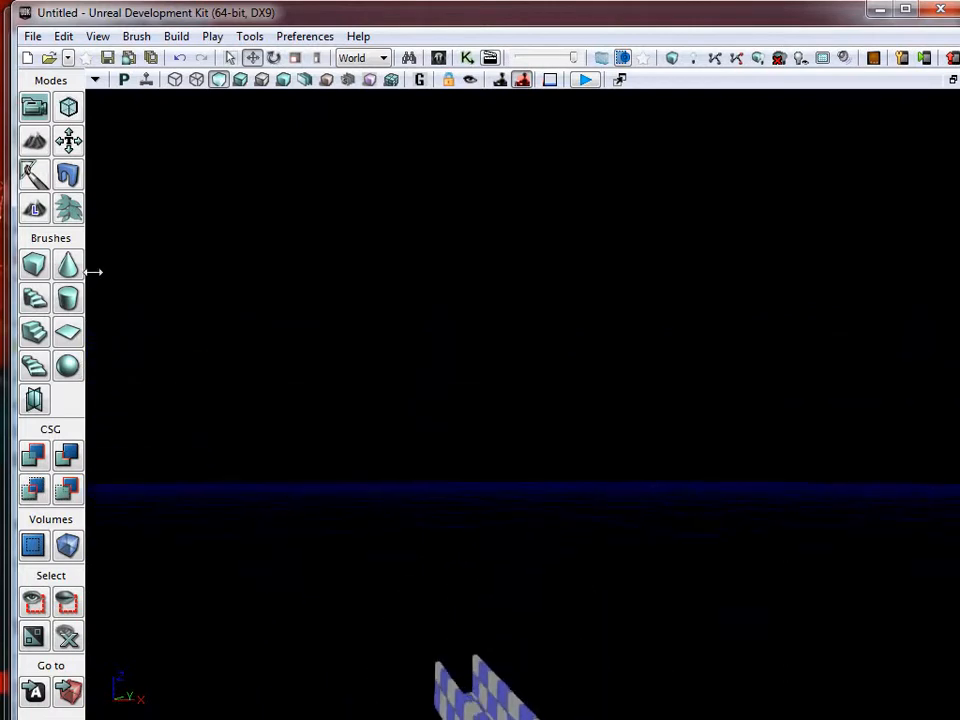
mouse_move(108, 425)
right_down()
mouse_move(94, 501)
mouse_move(90, 414)
mouse_move(954, 349)
mouse_move(954, 218)
mouse_move(954, 296)
mouse_move(806, 403)
mouse_move(86, 403)
mouse_move(94, 289)
mouse_move(101, 349)
mouse_move(669, 463)
mouse_move(954, 367)
mouse_move(954, 317)
mouse_move(797, 364)
mouse_move(86, 400)
mouse_move(107, 294)
mouse_move(399, 480)
mouse_move(543, 537)
mouse_move(546, 521)
mouse_move(551, 537)
right_up()
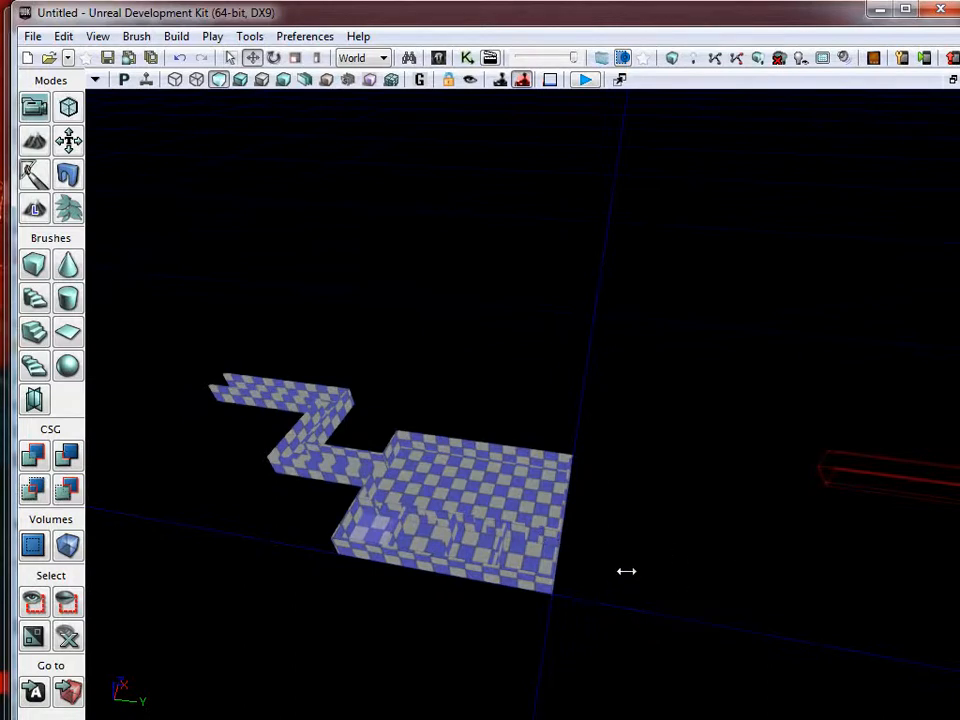
click(879, 10)
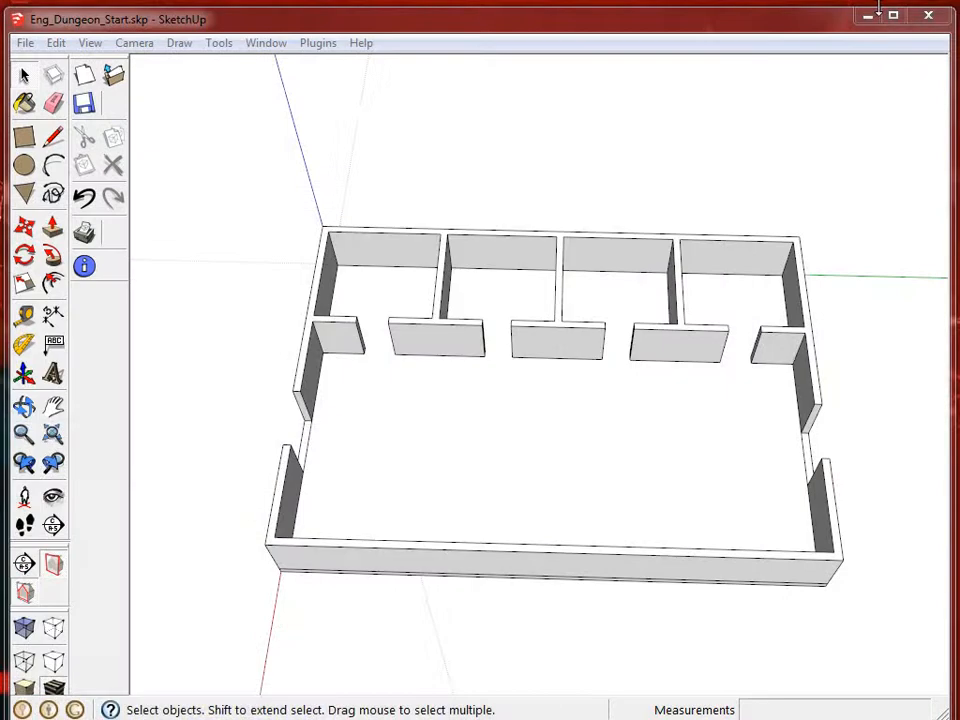
right_click(560, 458)
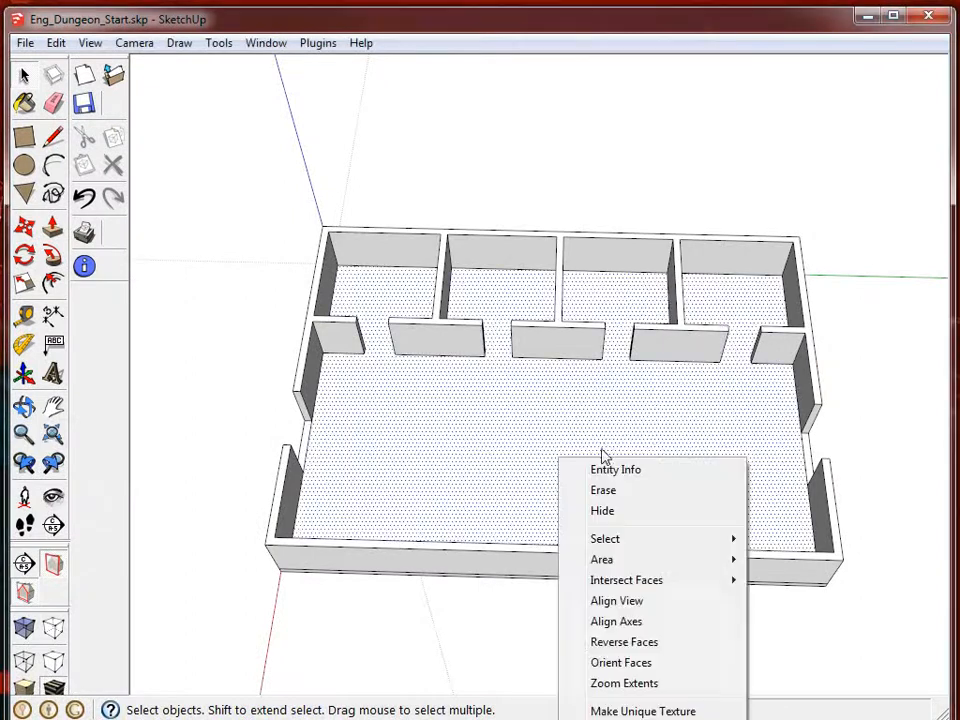
click(242, 214)
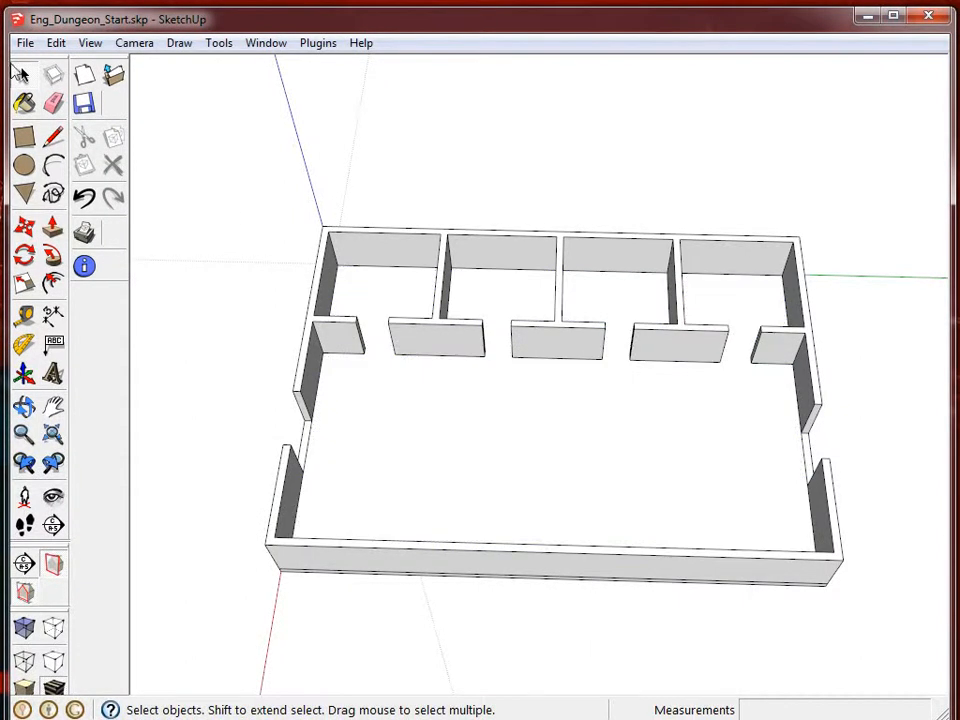
right_click(500, 447)
click(213, 438)
Examine the dungeon room's walls, cells and doorways from above and from the sides
middle_drag(349, 336, 712, 400)
scroll(840, 401, down, 3)
middle_drag(840, 401, 641, 621)
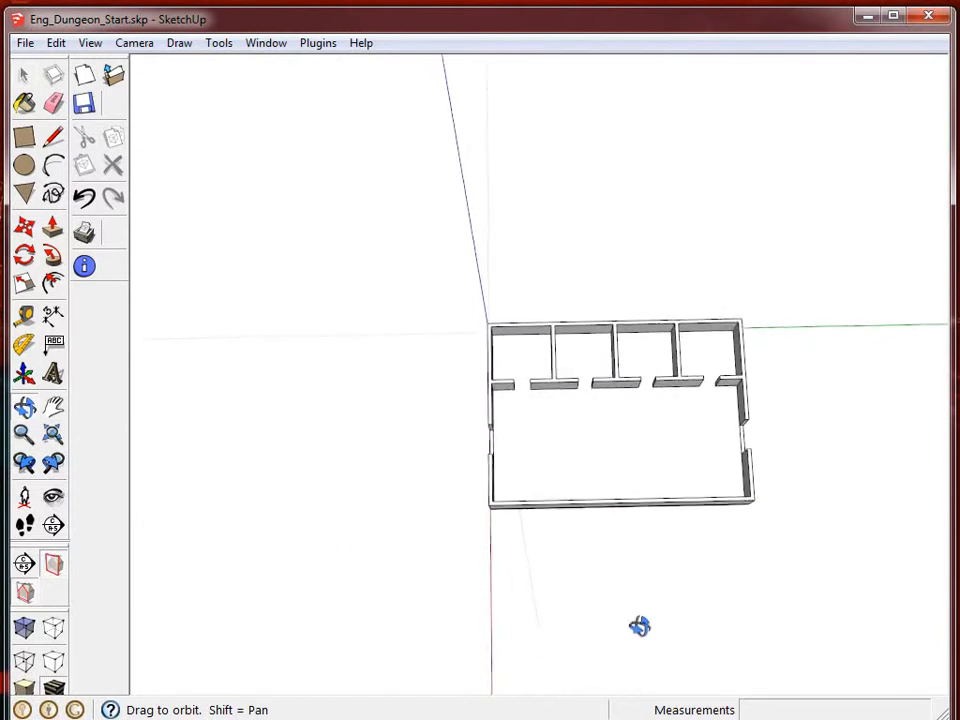
scroll(660, 446, up, 4)
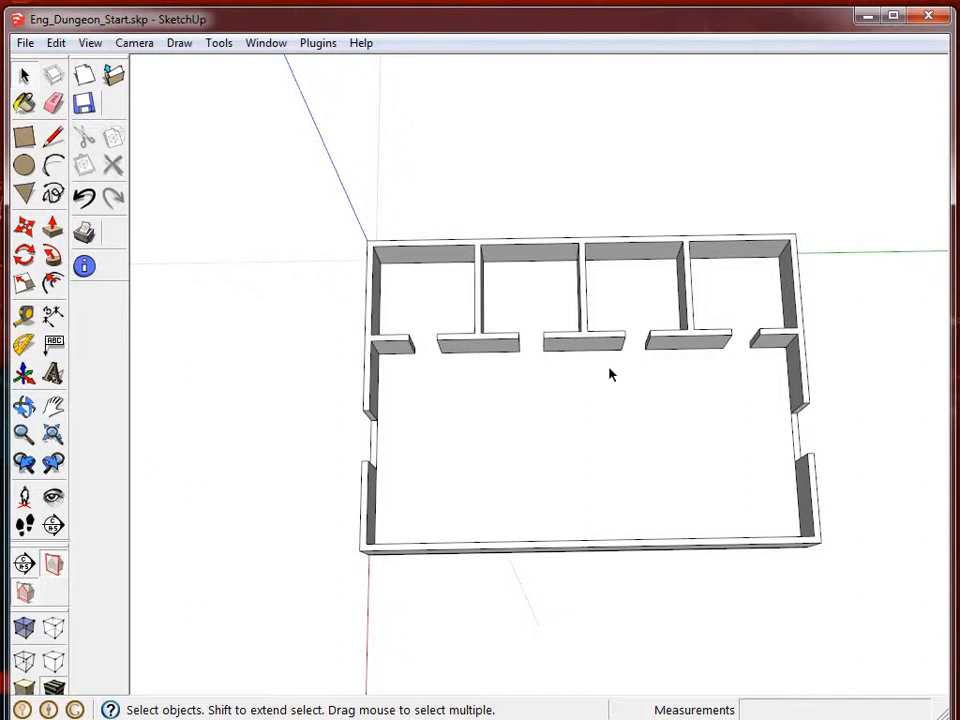
scroll(612, 406, down, 1)
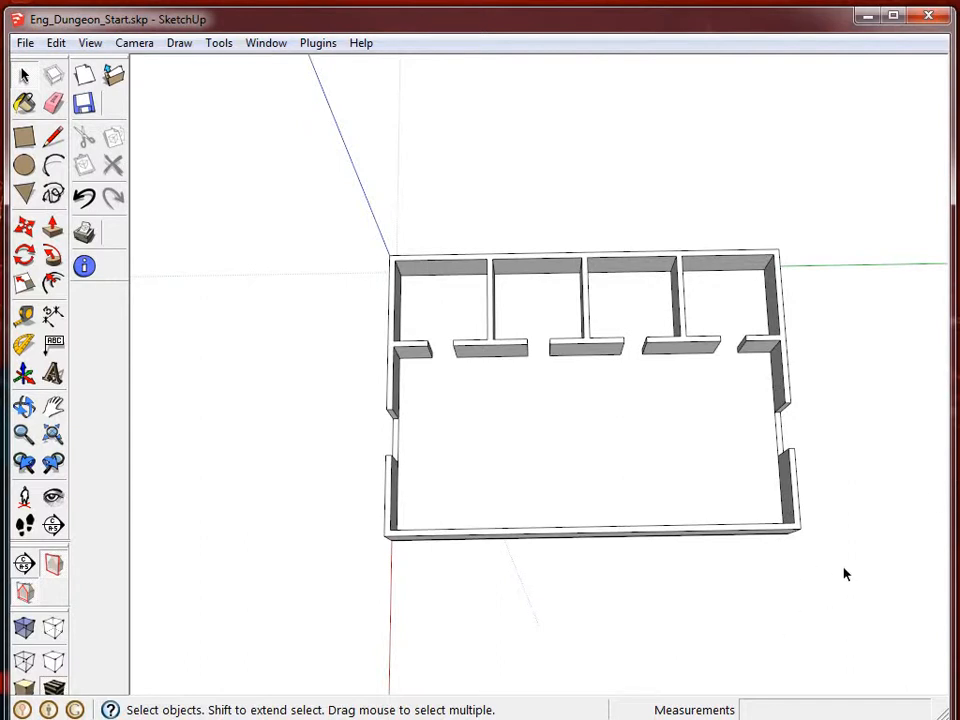
middle_drag(853, 600, 461, 301)
middle_drag(493, 413, 399, 469)
scroll(433, 390, up, 3)
middle_drag(433, 390, 521, 428)
Draw a large rectangle on the ground beside the dungeon room, with one edge along the green axis
scroll(694, 514, down, 2)
scroll(510, 437, down, 4)
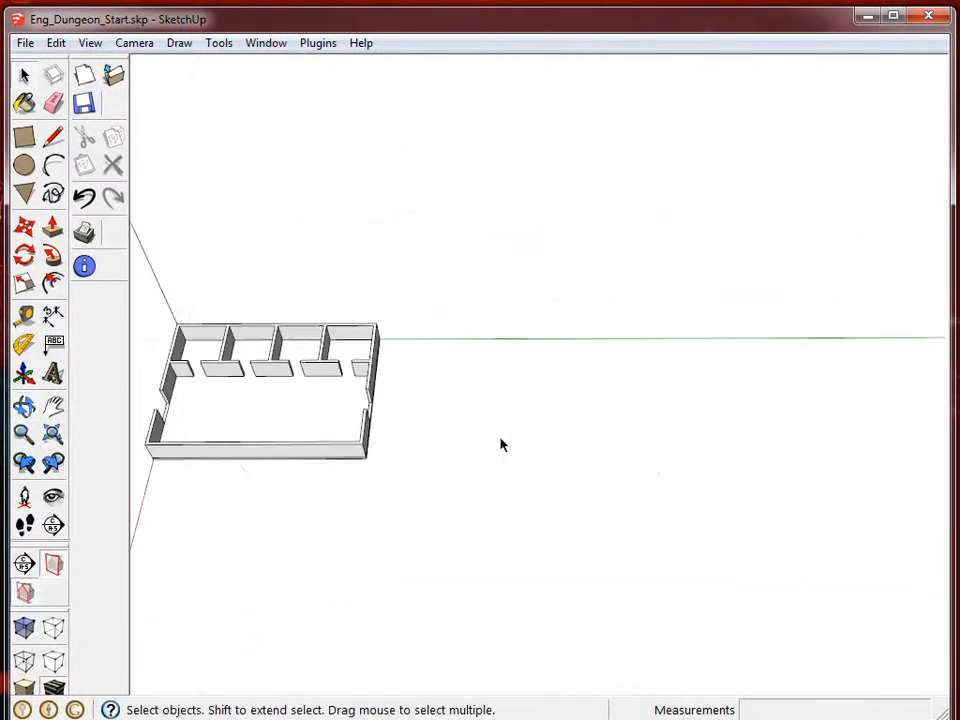
click(24, 165)
click(24, 137)
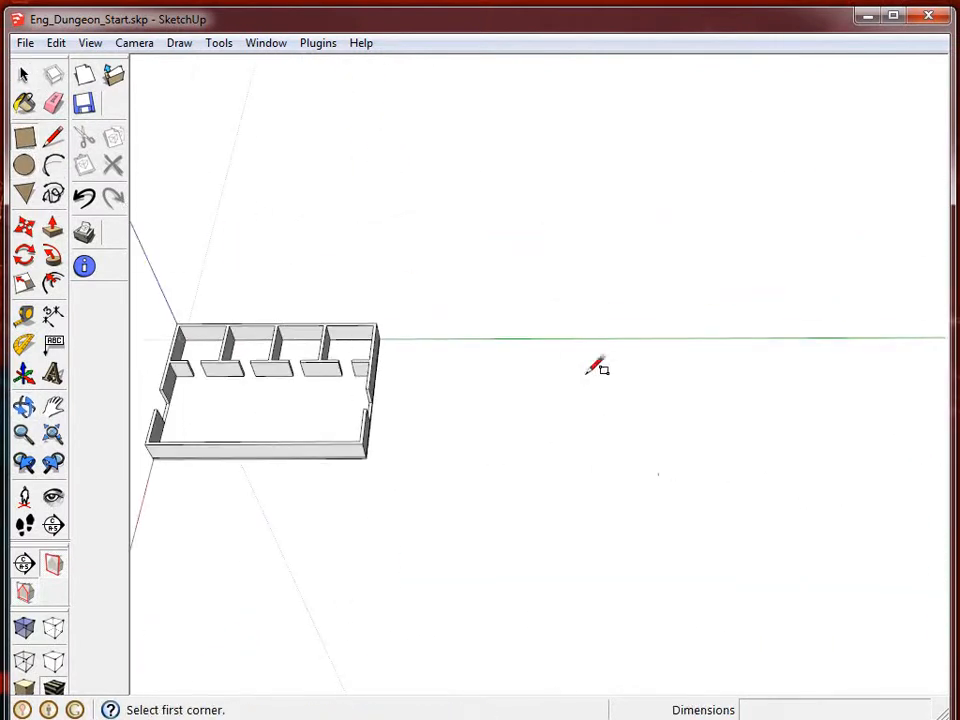
click(484, 338)
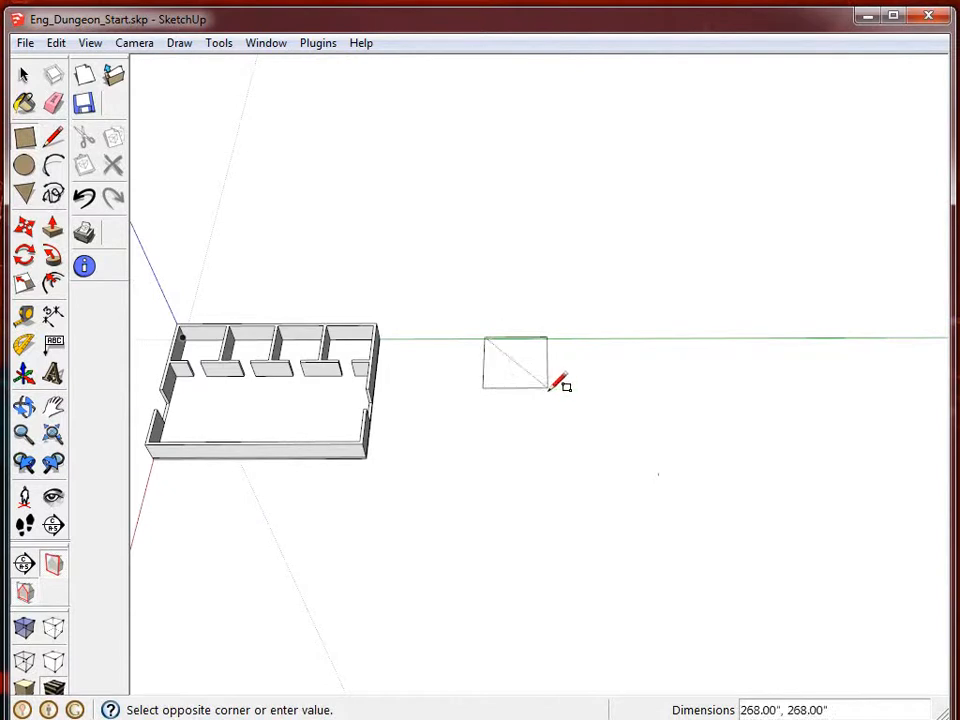
click(798, 462)
scroll(855, 454, up, 3)
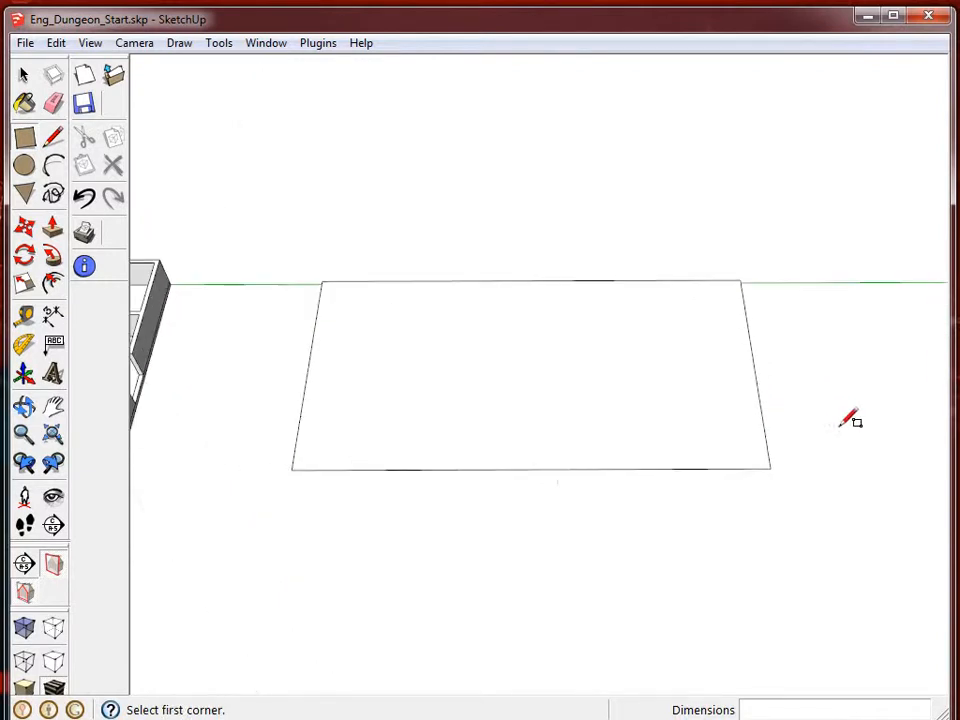
Push/Pull the new rectangle up 12 inches to form a floor slab
click(55, 230)
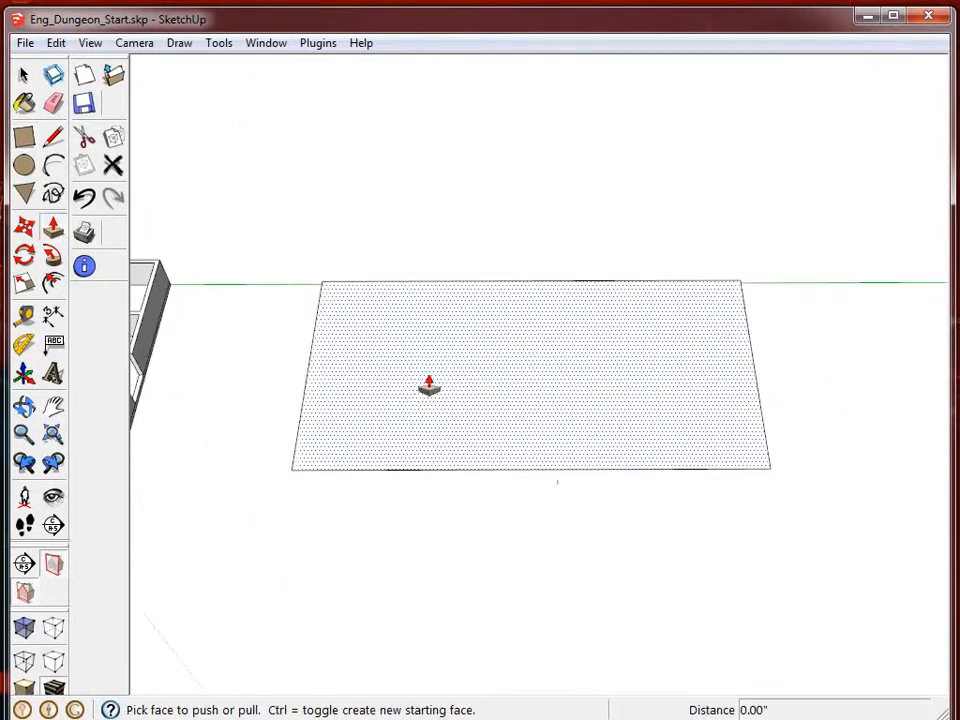
click(602, 450)
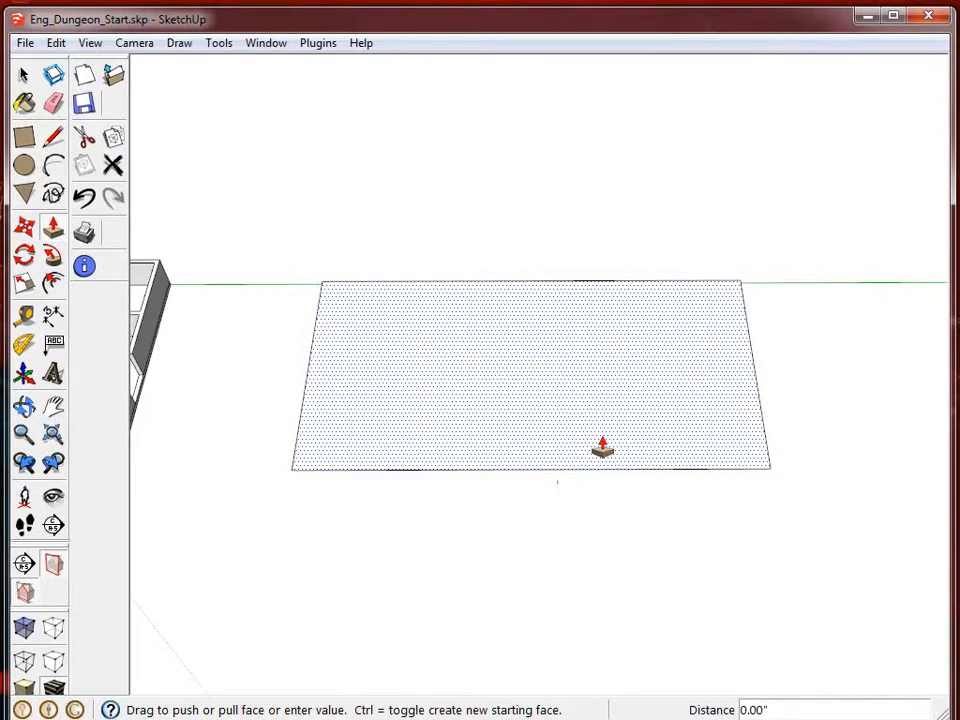
text(1)
key(Return)
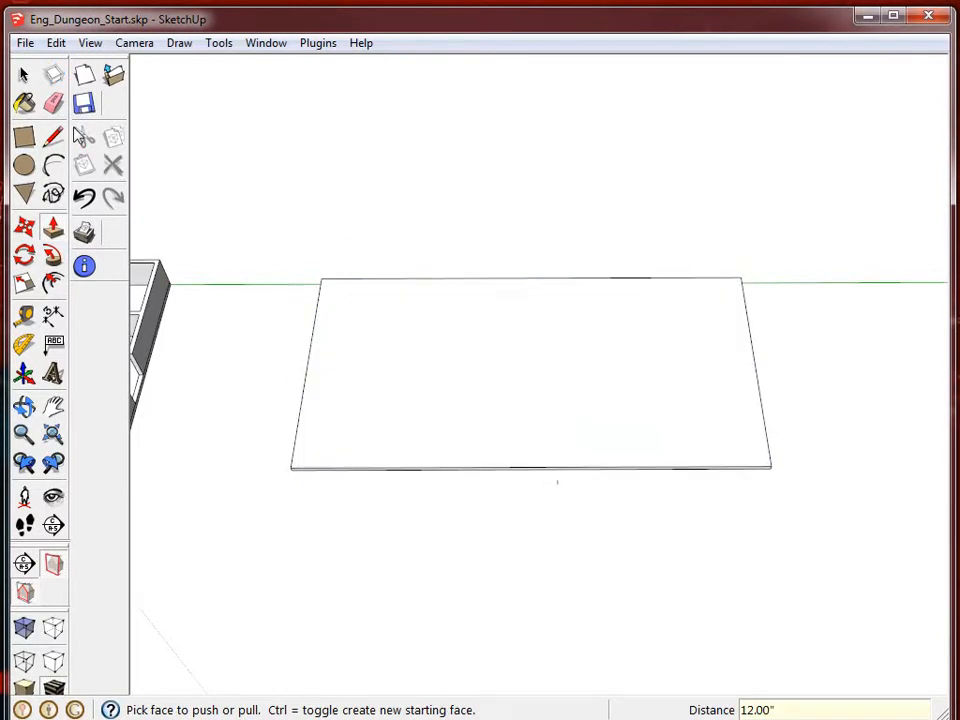
Offset the slab's top edges inward by 1 foot to outline the wall thickness
key(f)
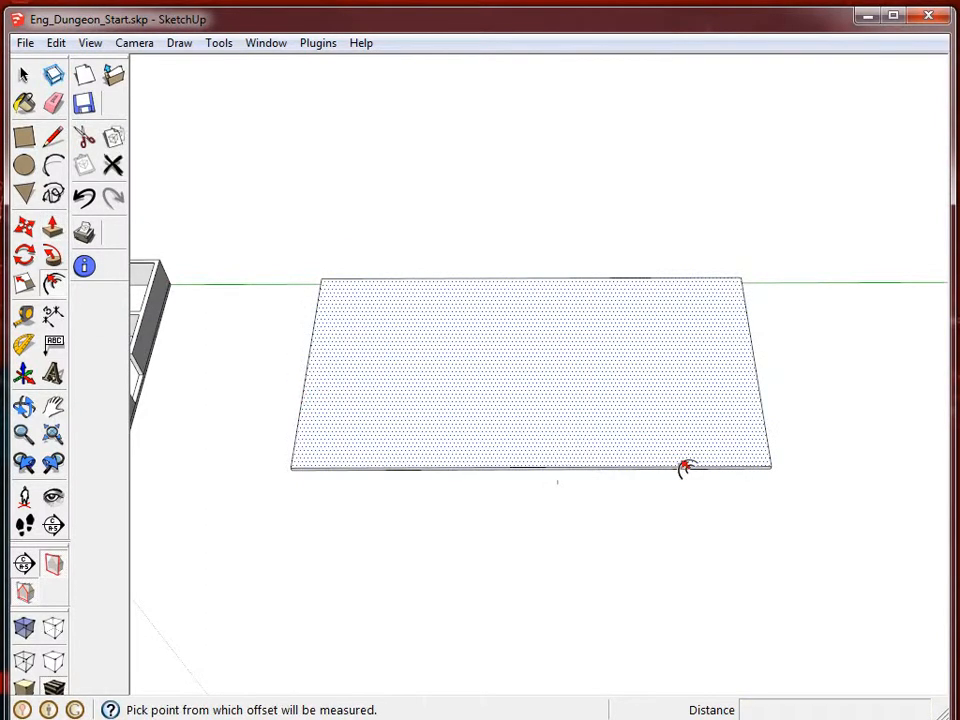
click(677, 465)
text(1)
key(Return)
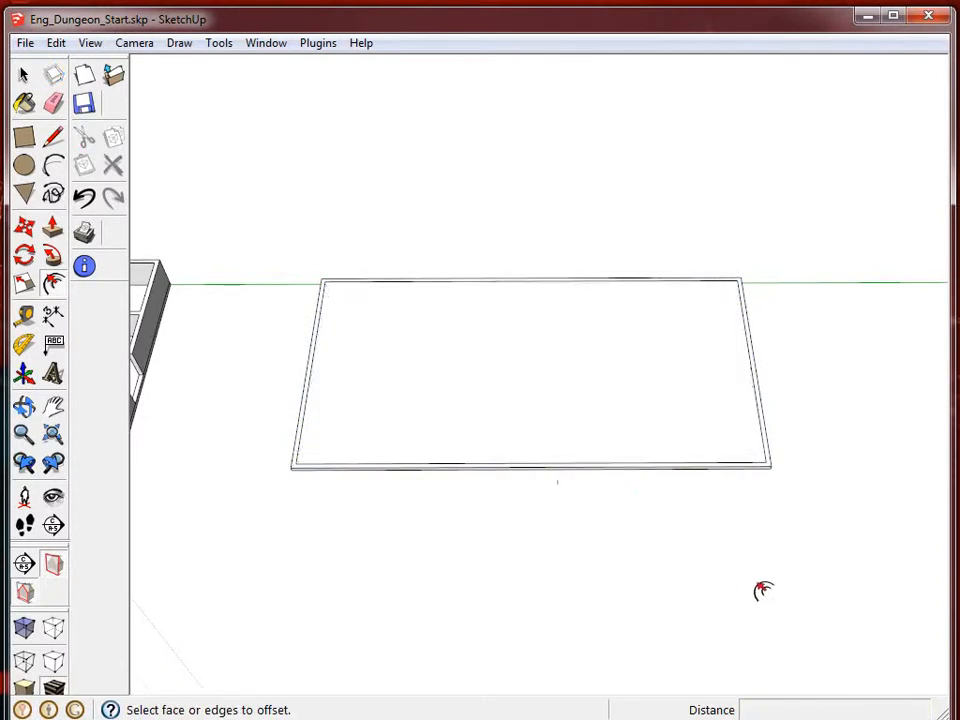
Compare the new slab with the existing room, and examine the room's end wall and doorway
scroll(788, 470, up, 2)
scroll(797, 465, up, 2)
middle_drag(806, 461, 510, 345)
scroll(446, 396, down, 3)
middle_drag(446, 396, 478, 504)
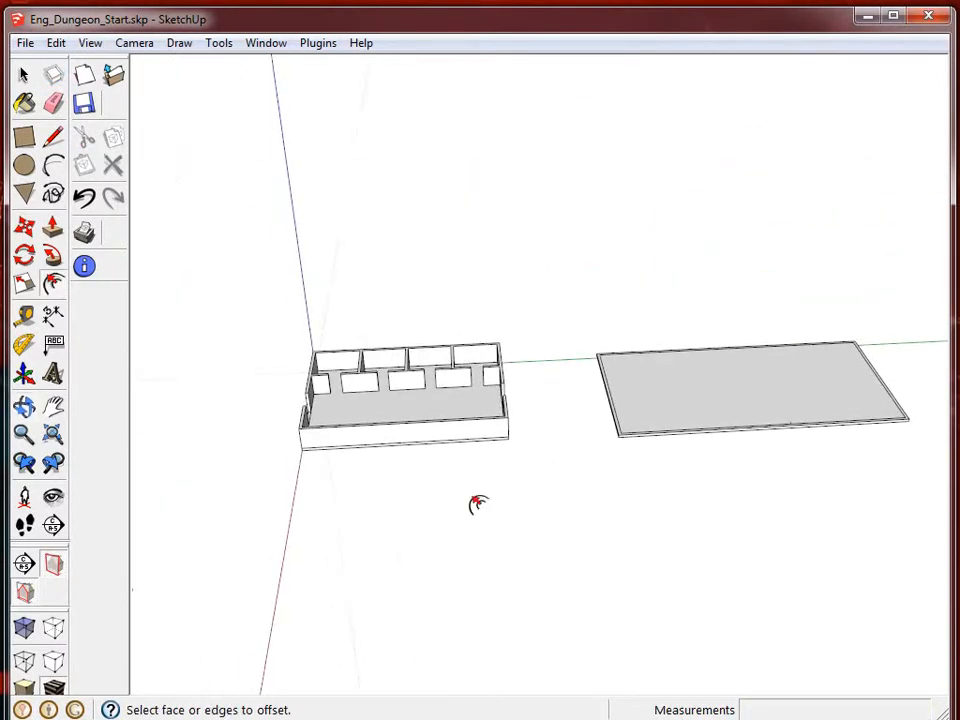
scroll(357, 410, up, 2)
scroll(357, 410, up, 2)
middle_drag(699, 388, 560, 350)
scroll(484, 410, up, 3)
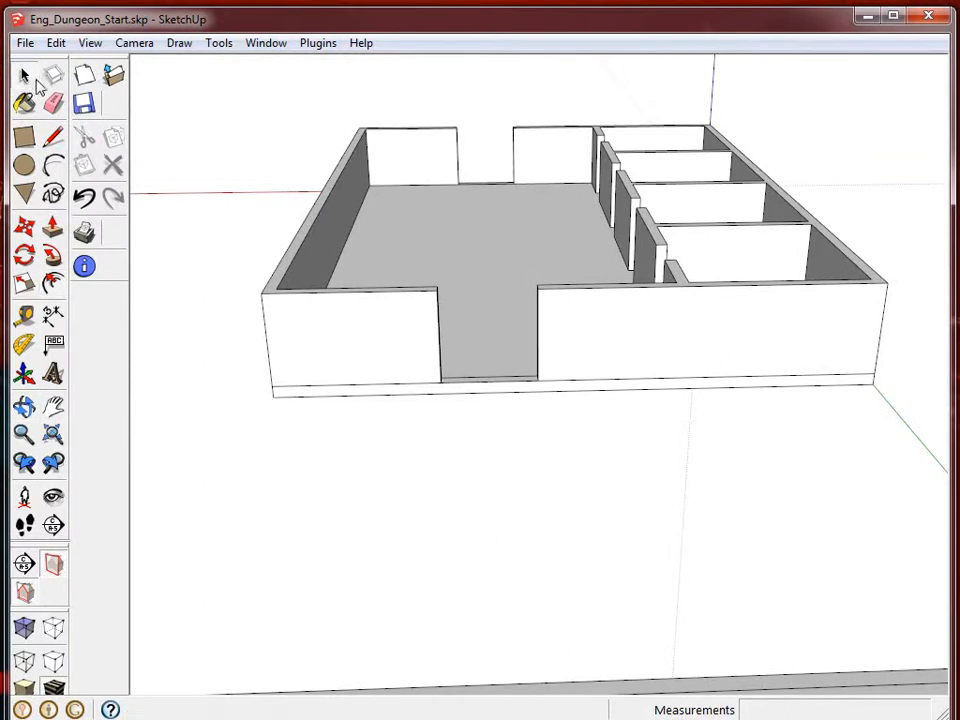
Pick out the end wall's outer base edge beside the doorway and the inner floor edge across the opening
middle_drag(617, 420, 574, 406)
scroll(574, 406, up, 2)
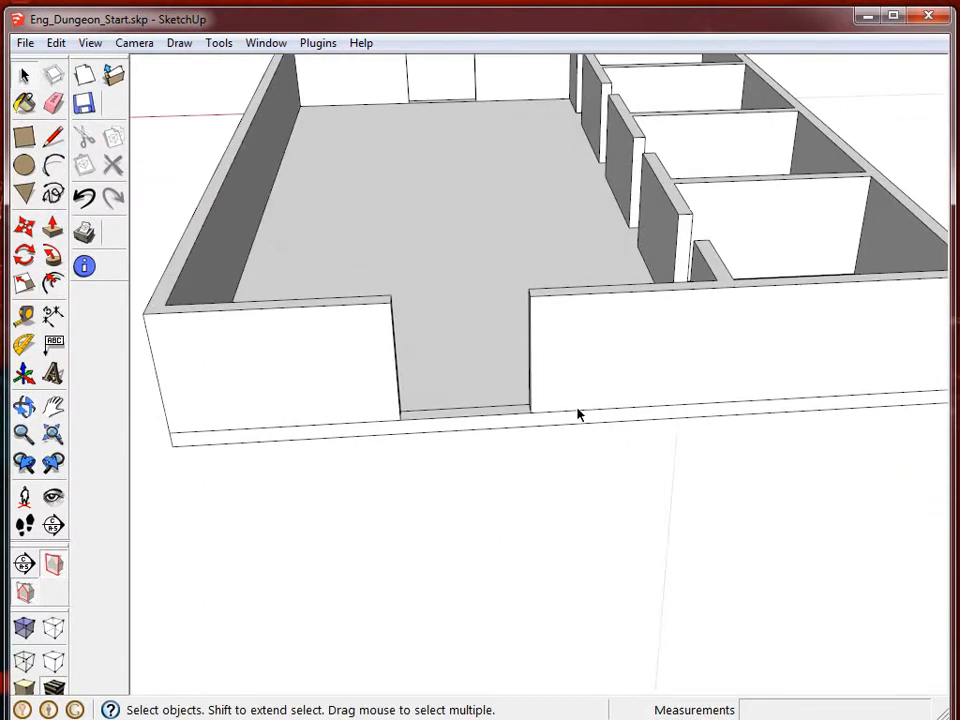
click(577, 412)
click(319, 427)
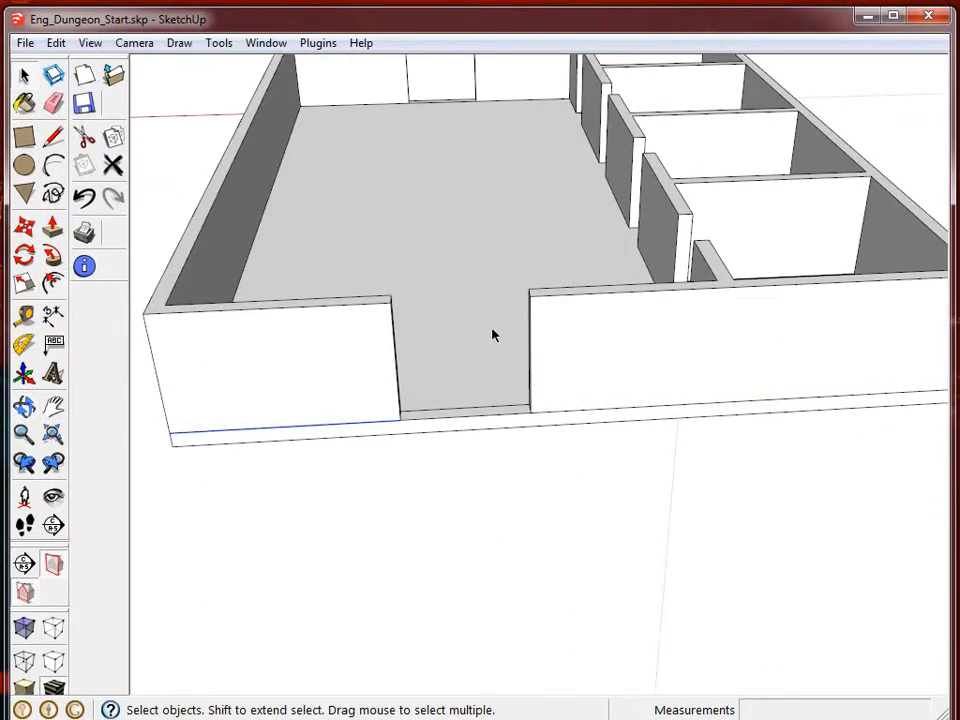
shift+click(473, 410)
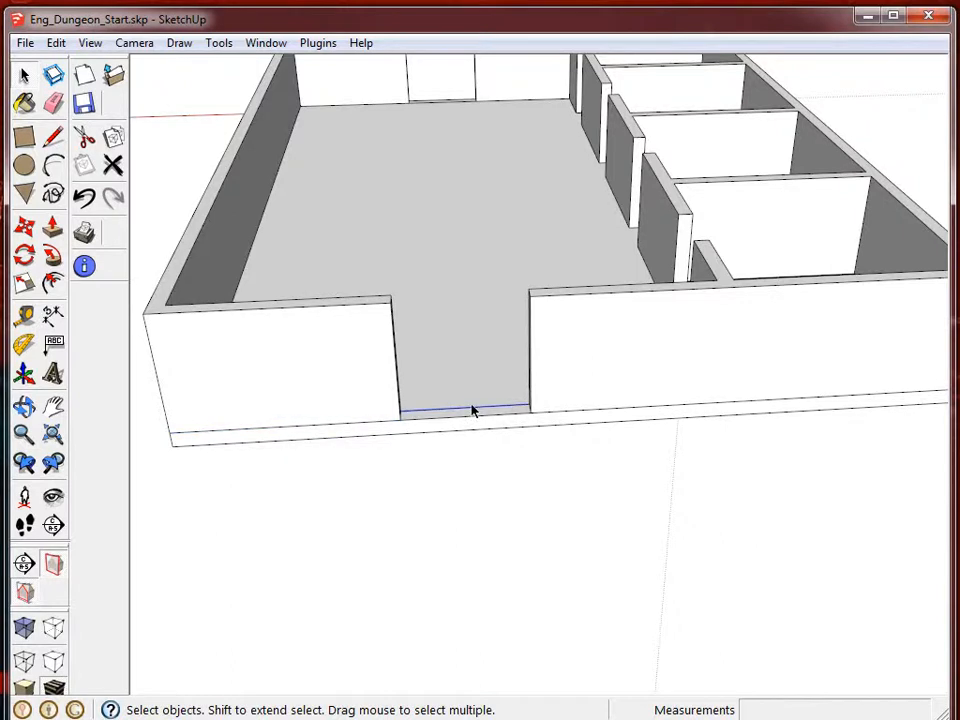
middle_drag(500, 262, 514, 388)
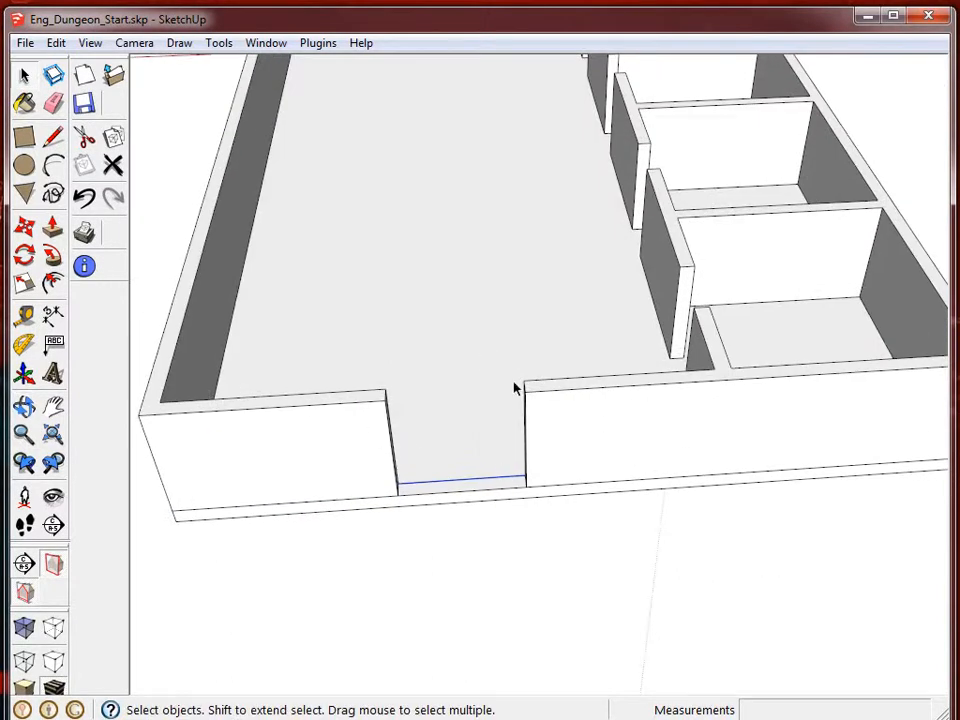
Inspect the doorway's corner up close and select the adjoining wall's outer base edge
scroll(381, 527, up, 5)
middle_drag(546, 471, 441, 422)
click(416, 428)
scroll(416, 430, up, 3)
click(415, 432)
click(422, 437)
click(394, 421)
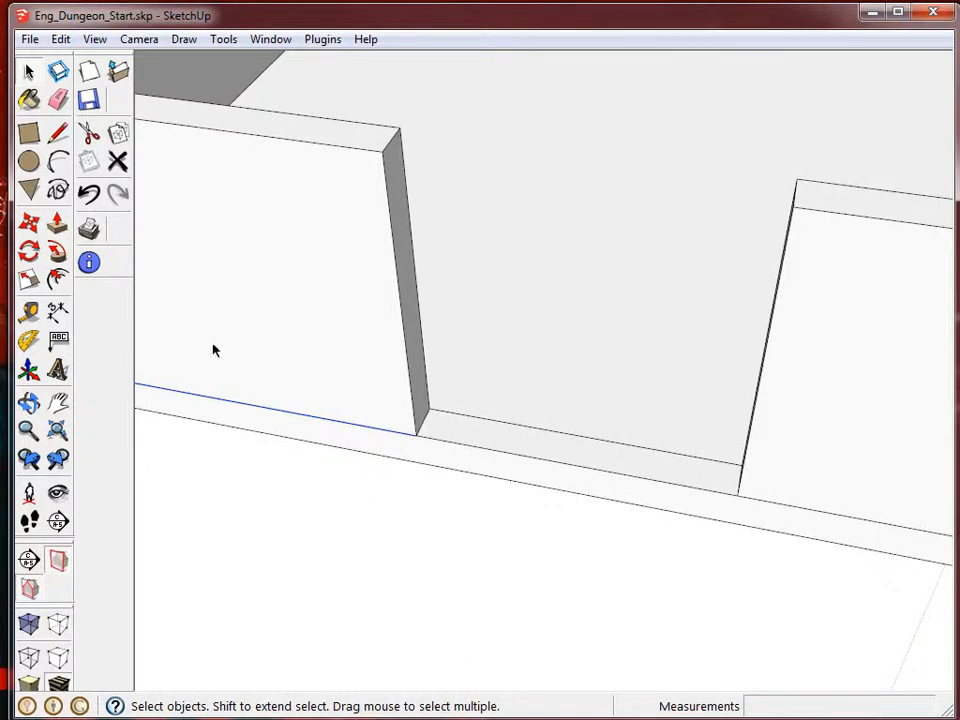
Inspect the edges around the doorway jamb and the inside base edge of the end wall by selecting them
middle_drag(520, 308, 435, 342)
click(441, 344)
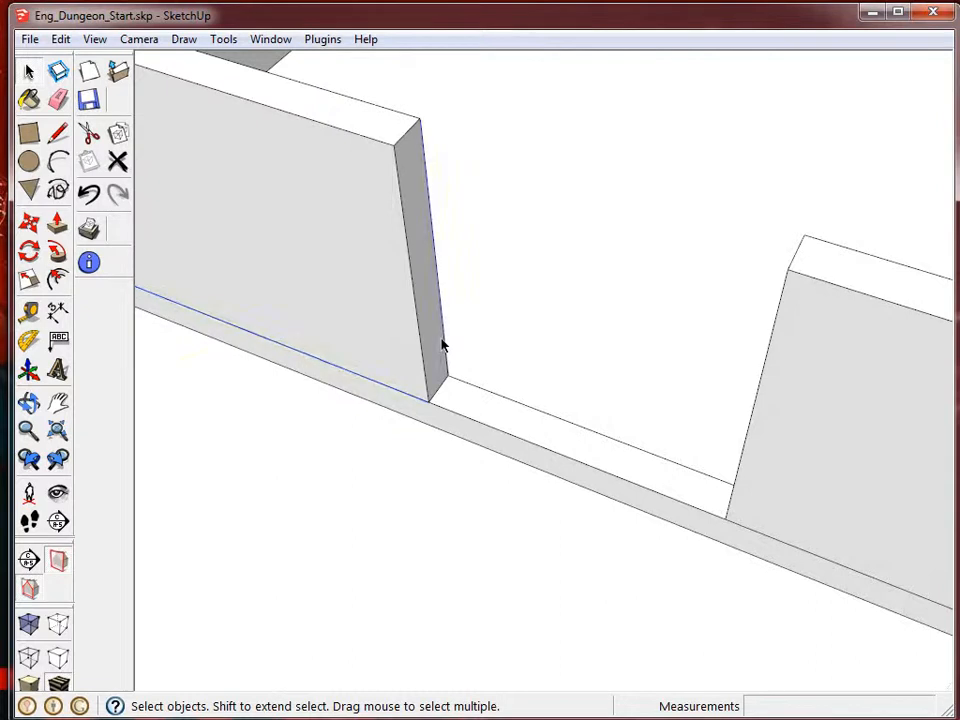
click(443, 387)
click(579, 289)
middle_drag(579, 289, 780, 371)
click(714, 396)
click(709, 400)
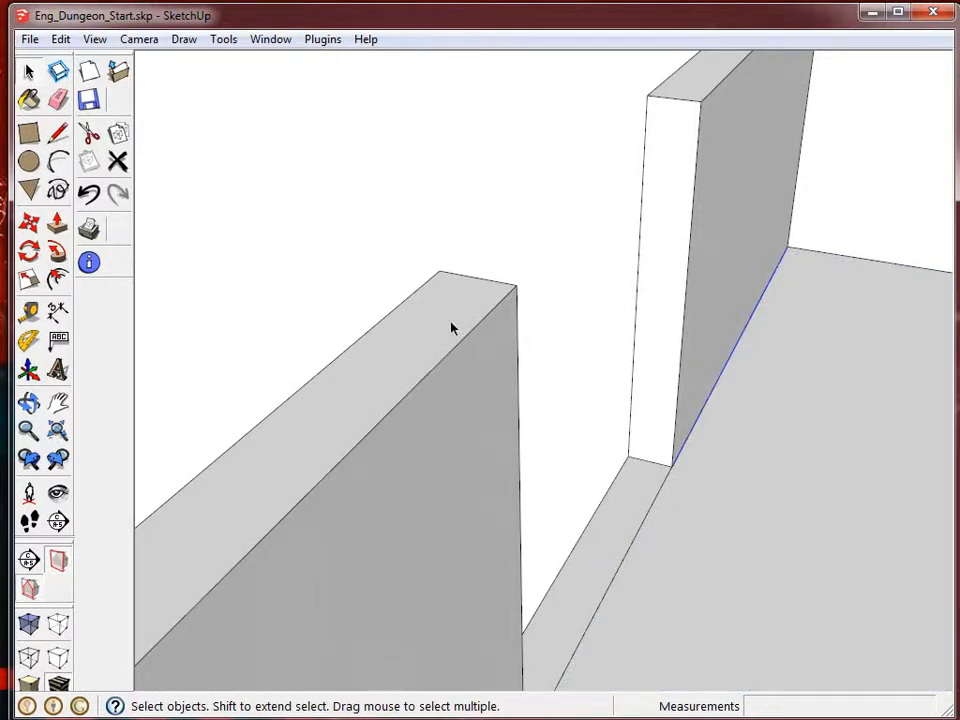
middle_drag(391, 330, 900, 415)
middle_drag(467, 384, 581, 352)
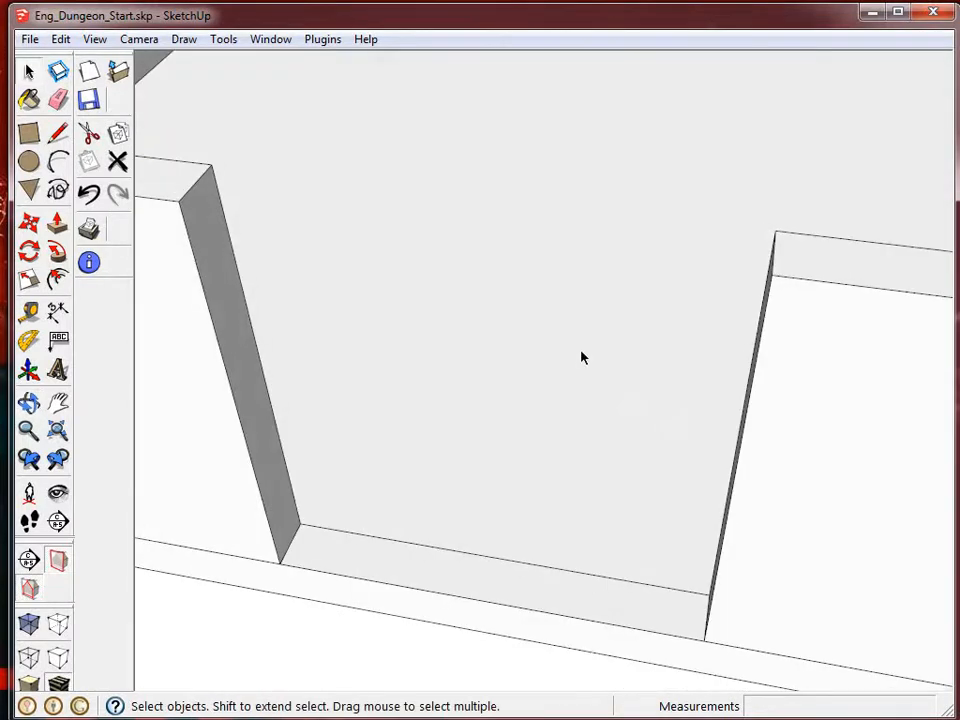
Review the existing room and the separate slab from above, and examine the doorway end wall from outside
scroll(583, 353, down, 5)
scroll(609, 333, down, 3)
mouse_move(879, 328)
middle_down()
mouse_move(452, 439)
mouse_move(701, 403)
mouse_move(296, 290)
mouse_move(681, 352)
middle_up()
middle_drag(597, 349, 664, 424)
scroll(619, 366, up, 3)
scroll(606, 358, down, 5)
scroll(620, 330, down, 3)
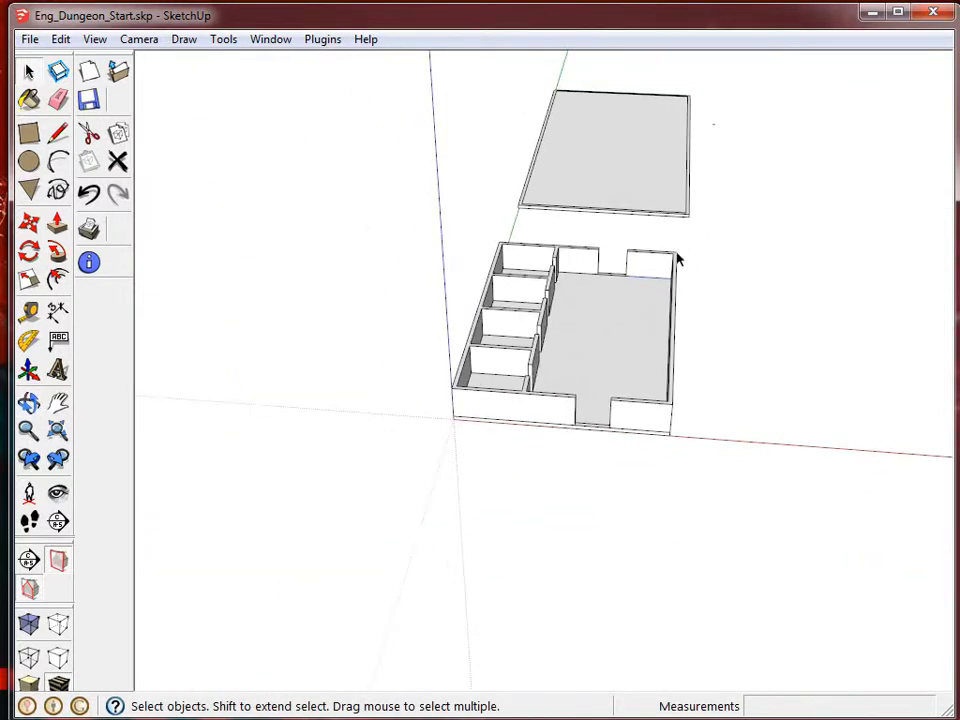
scroll(716, 231, up, 3)
middle_drag(716, 231, 270, 285)
scroll(670, 382, up, 2)
middle_drag(641, 390, 531, 474)
scroll(531, 446, down, 1)
scroll(520, 464, up, 3)
scroll(520, 464, up, 1)
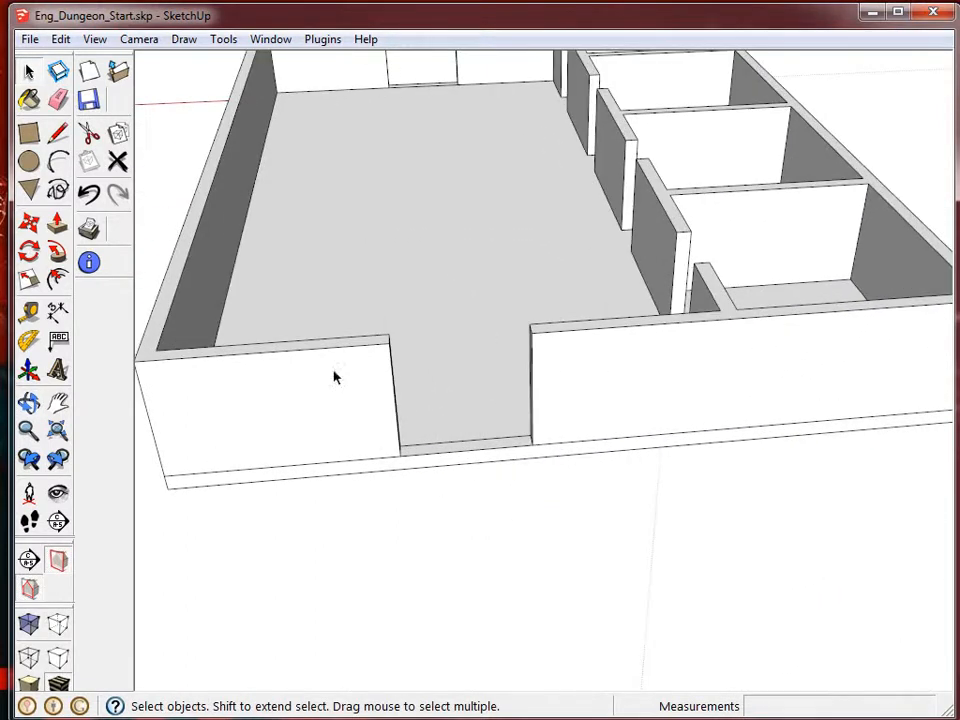
Select the entire existing room including its four cells, leaving the separate new slab out of the selection
scroll(529, 480, down, 4)
middle_drag(568, 525, 498, 440)
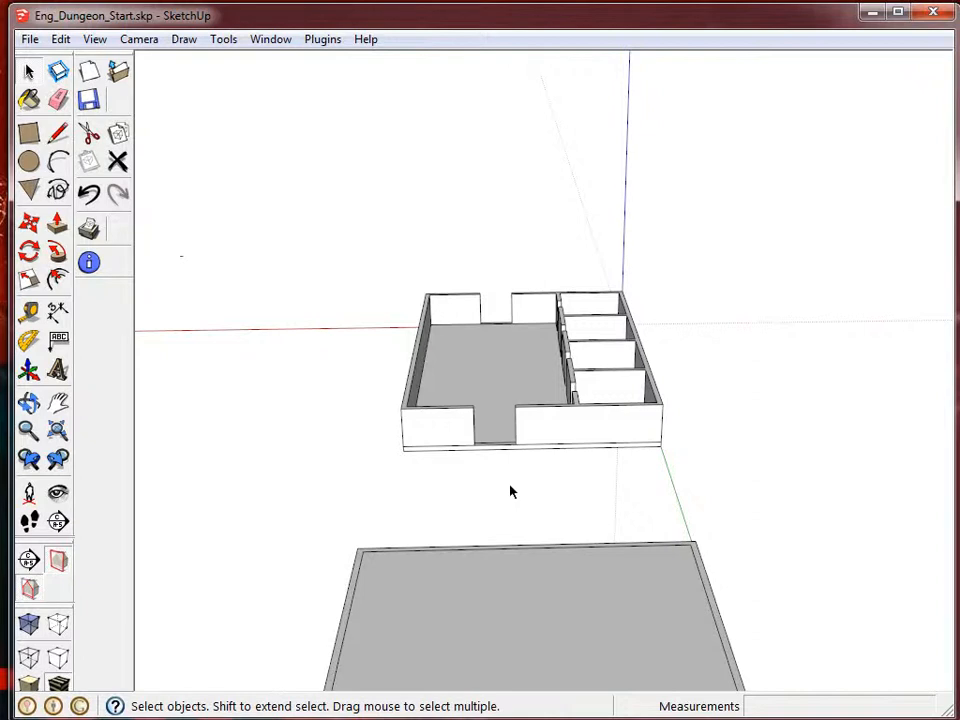
middle_drag(272, 441, 902, 606)
shift+middle_drag(585, 497, 476, 494)
scroll(371, 566, down, 3)
middle_drag(371, 566, 731, 525)
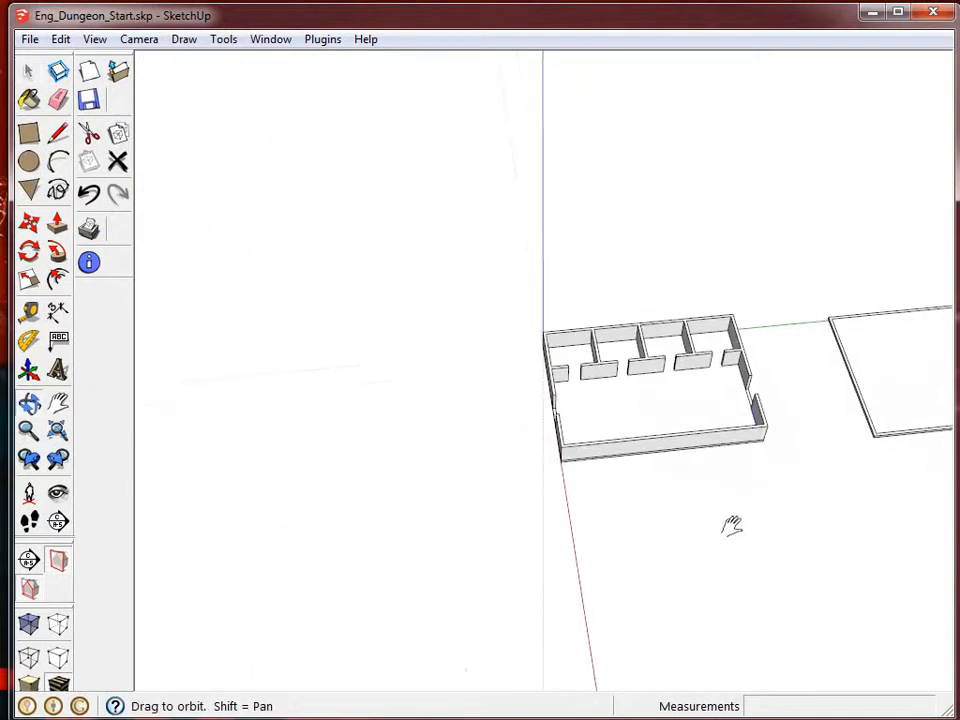
scroll(483, 512, up, 2)
scroll(483, 512, up, 2)
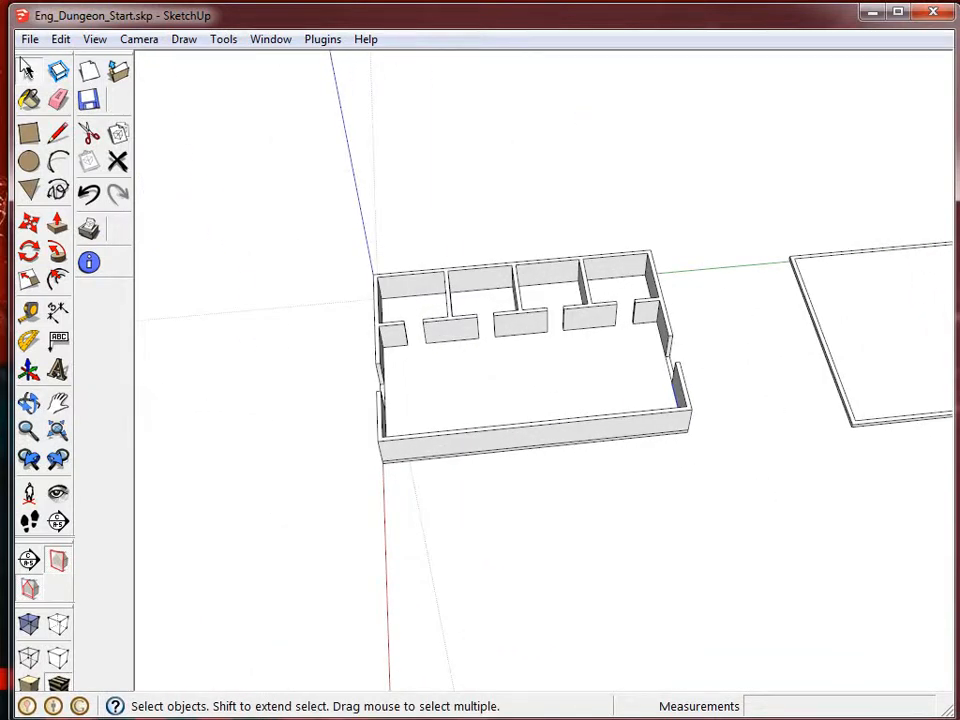
drag(301, 225, 720, 527)
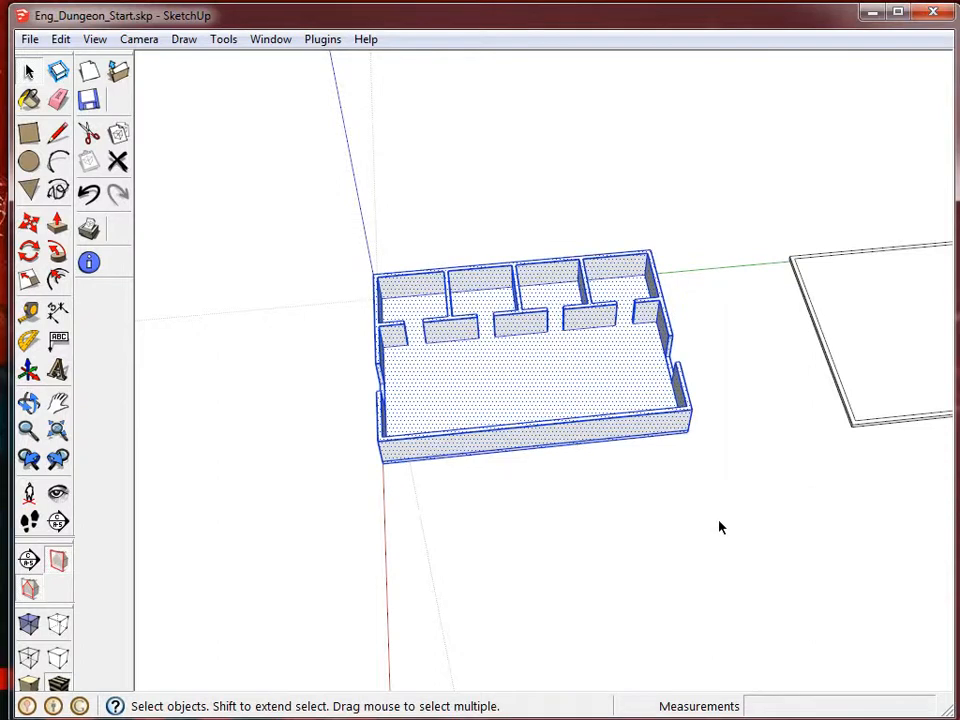
Start a T3D export with HardPCM's Exporter For Unreal Tournament, setting System Mode to Additive and Export Selected to Yes
click(325, 41)
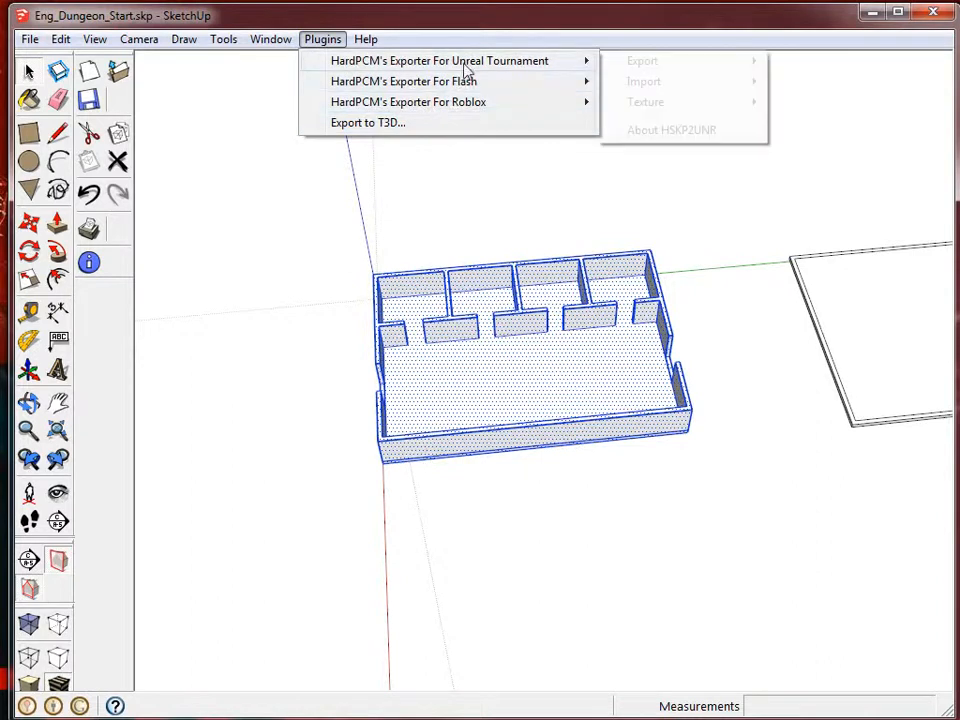
mouse_move(480, 62)
mouse_move(679, 71)
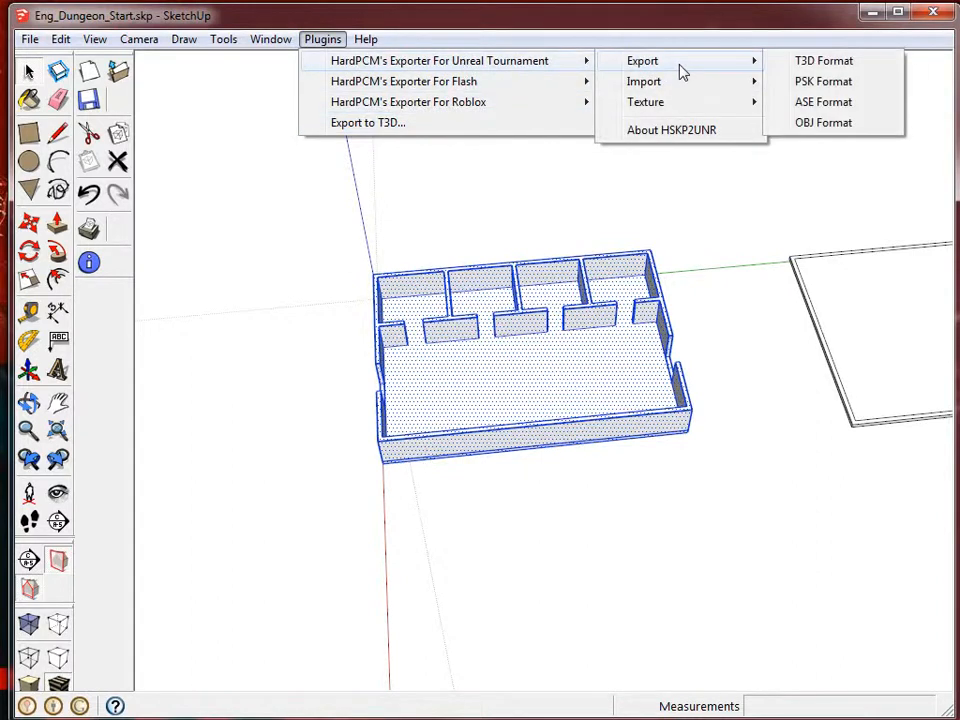
click(815, 62)
click(545, 330)
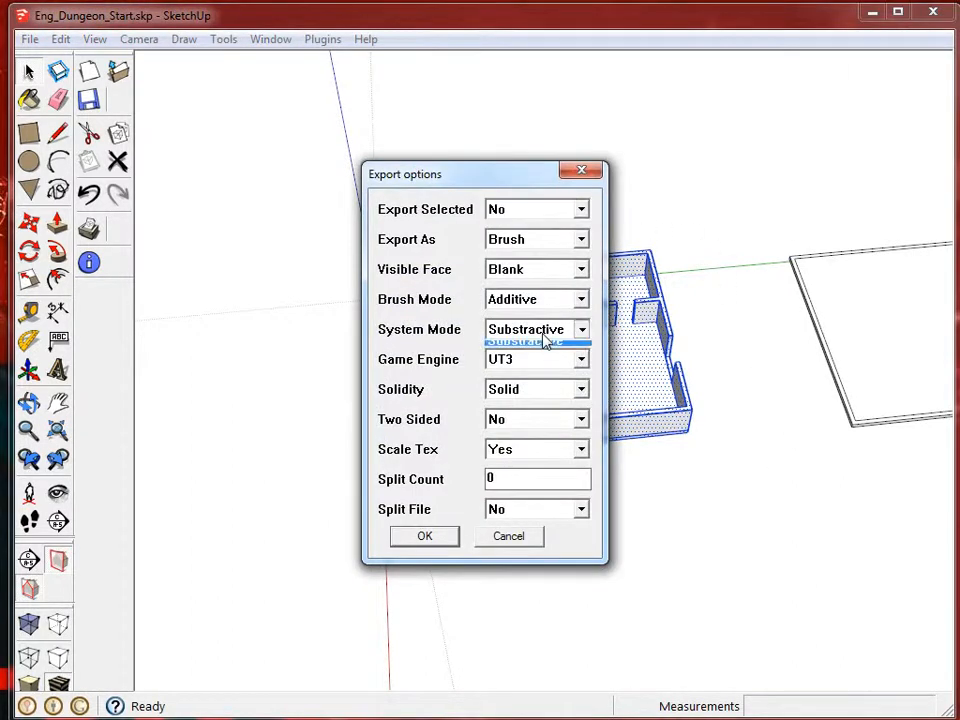
click(512, 346)
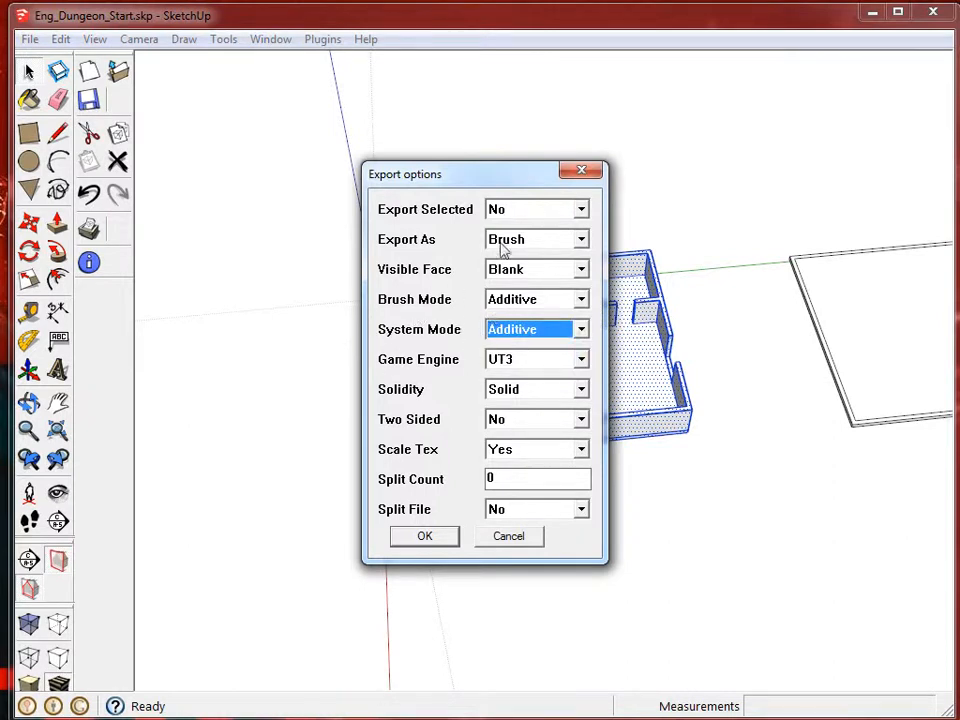
click(535, 213)
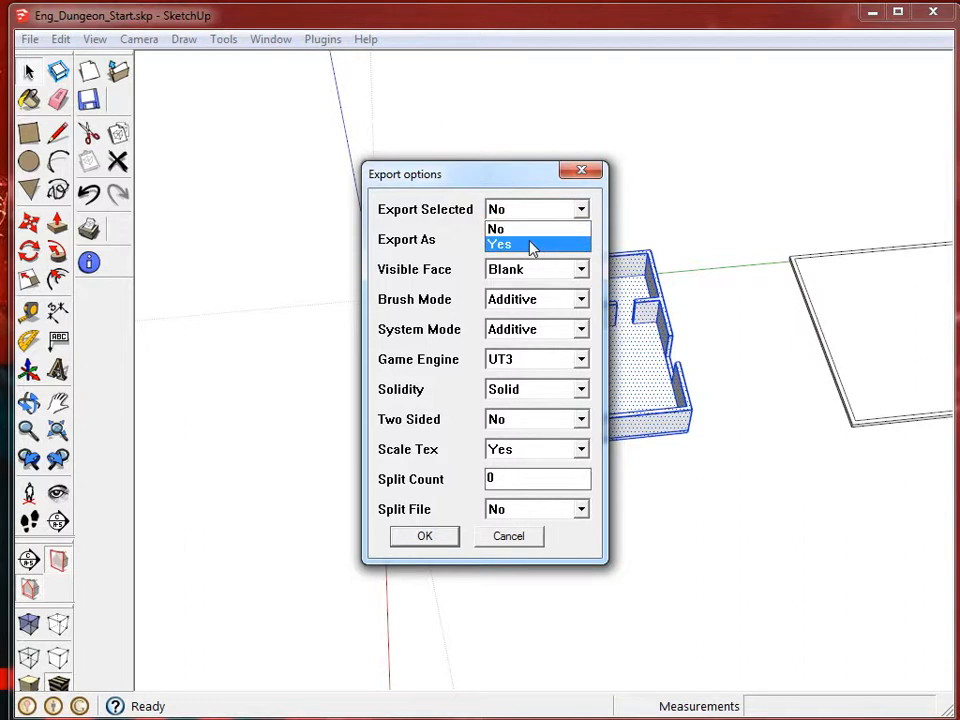
click(530, 241)
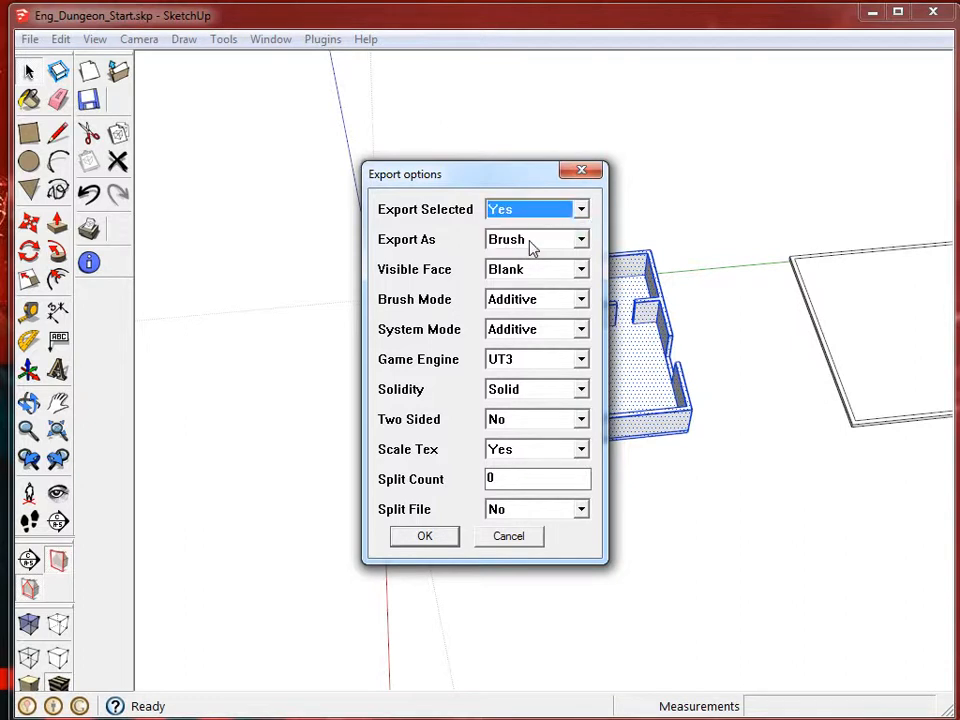
click(424, 537)
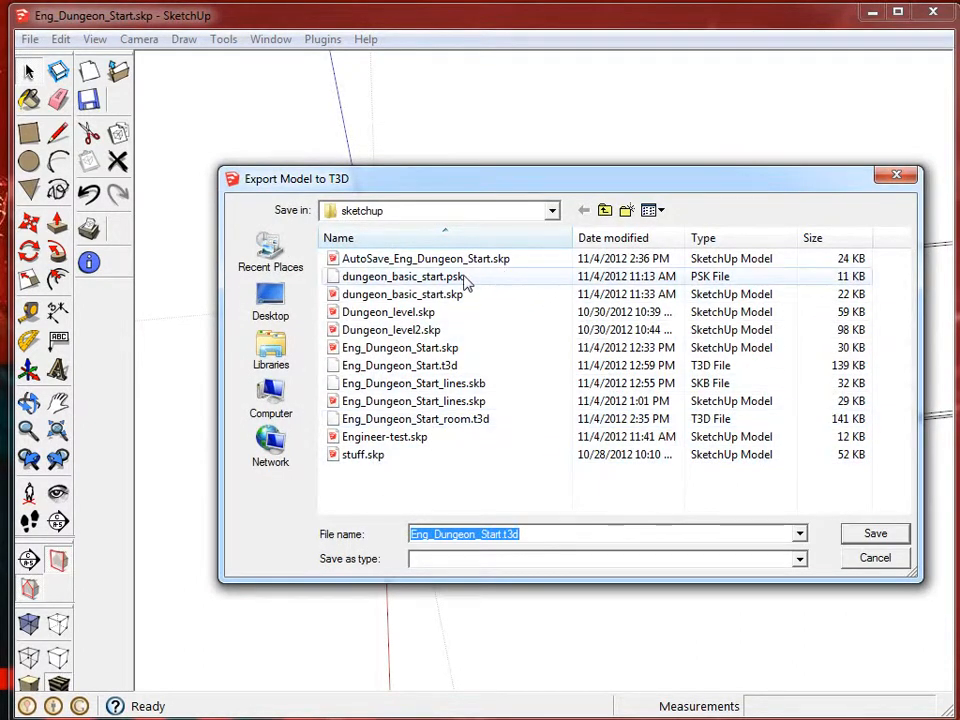
Save the export as Eng_Dungeon_Start.t3d in the sketchup folder, replacing the existing file
click(493, 367)
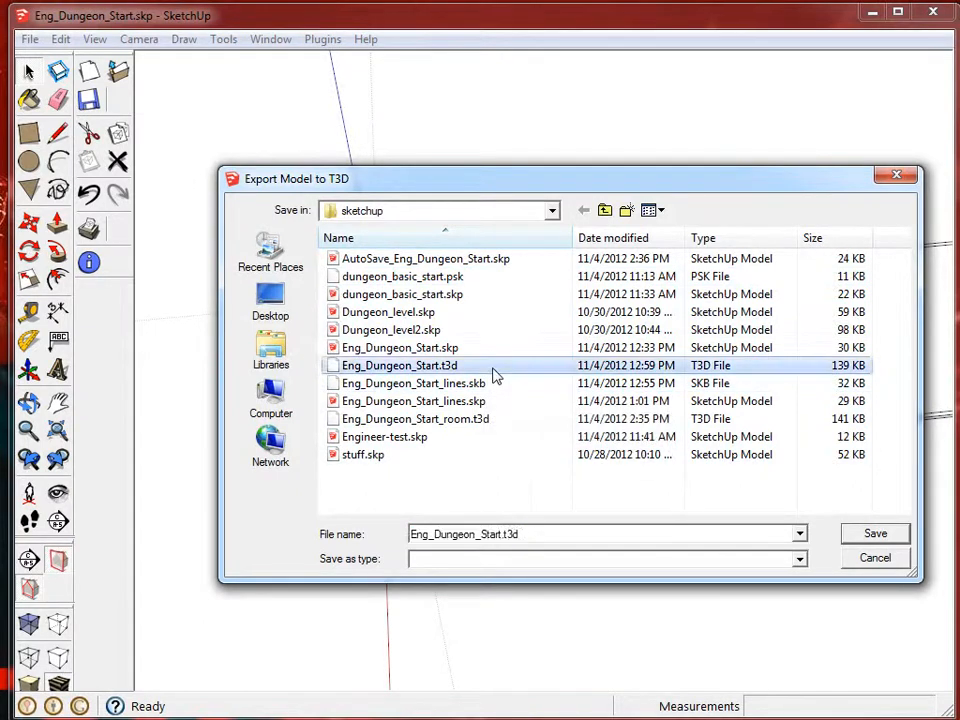
click(496, 387)
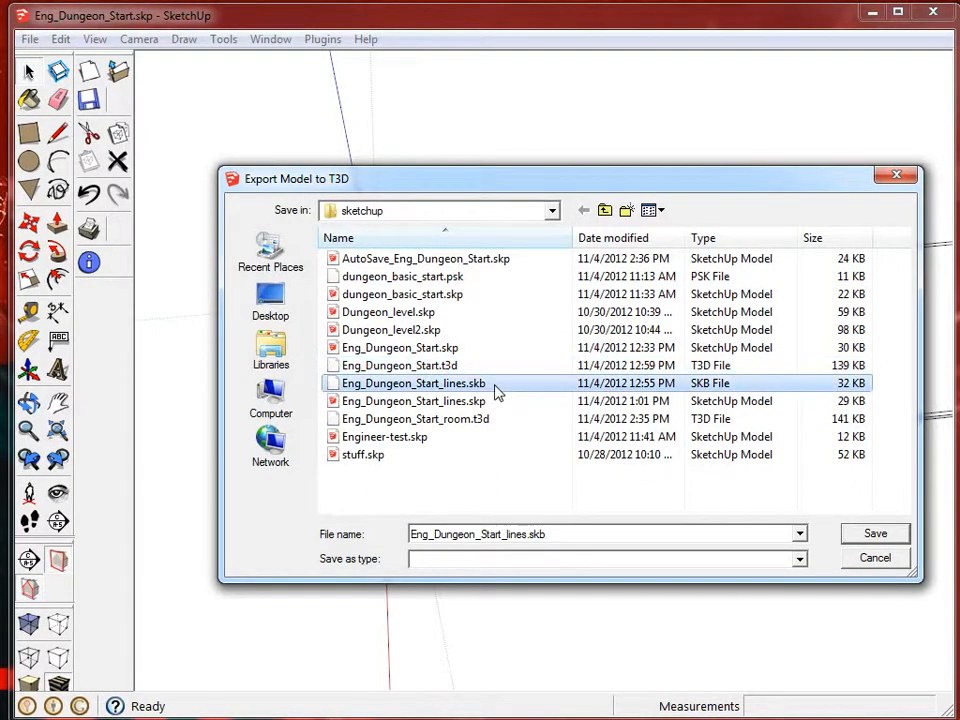
click(868, 534)
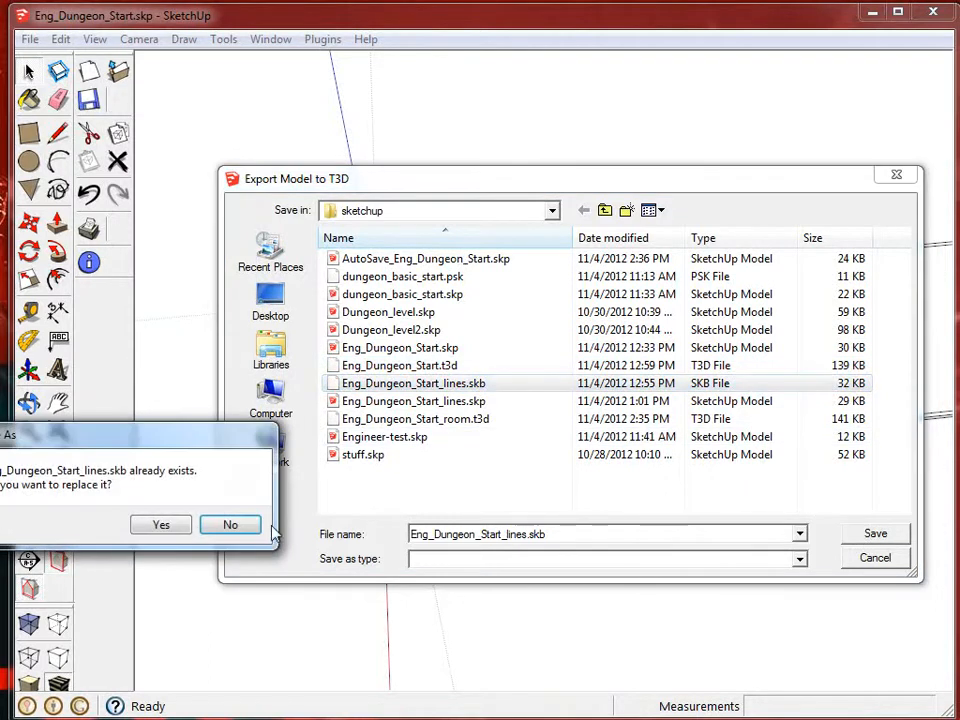
click(162, 527)
click(527, 426)
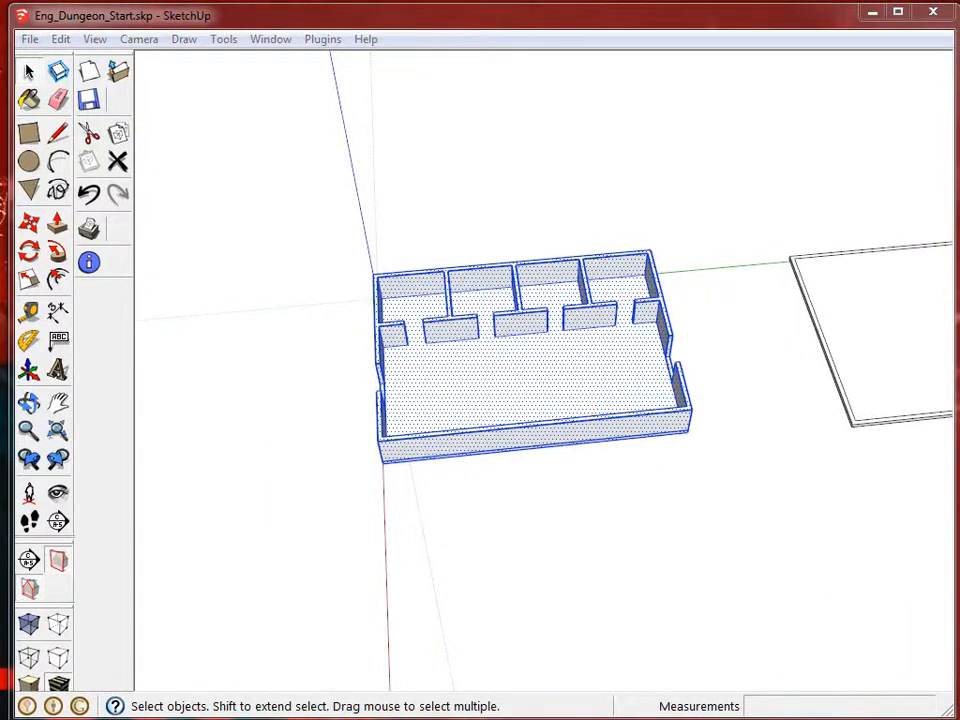
Switch to the Unreal Development Kit and import Eng_Dungeon_Start.t3d from the sketchup folder
click(155, 680)
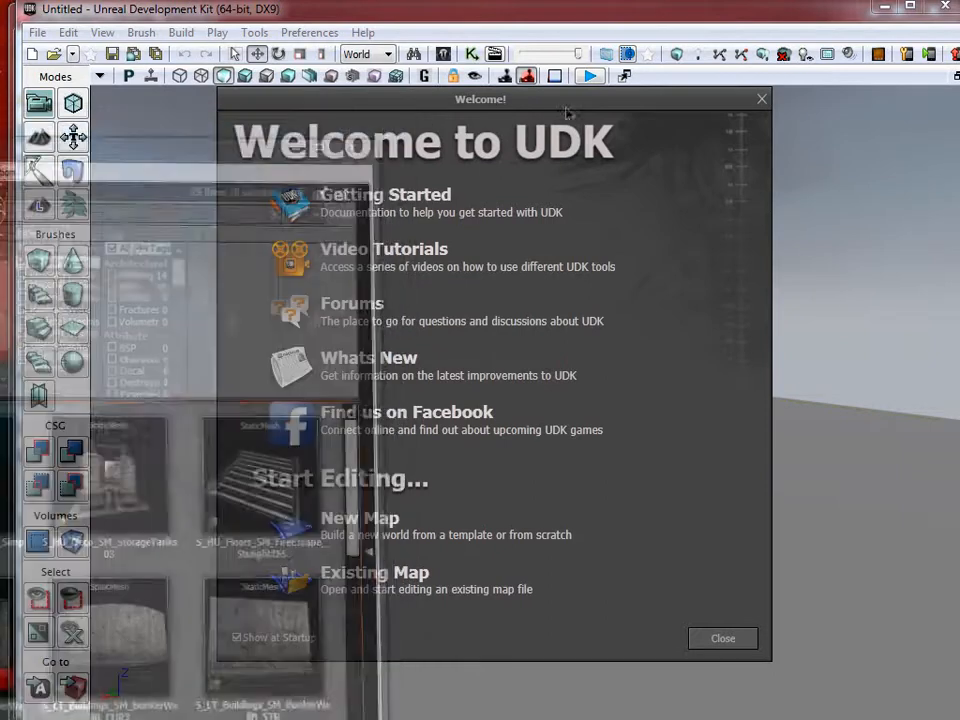
click(762, 99)
click(37, 32)
mouse_move(156, 262)
click(253, 264)
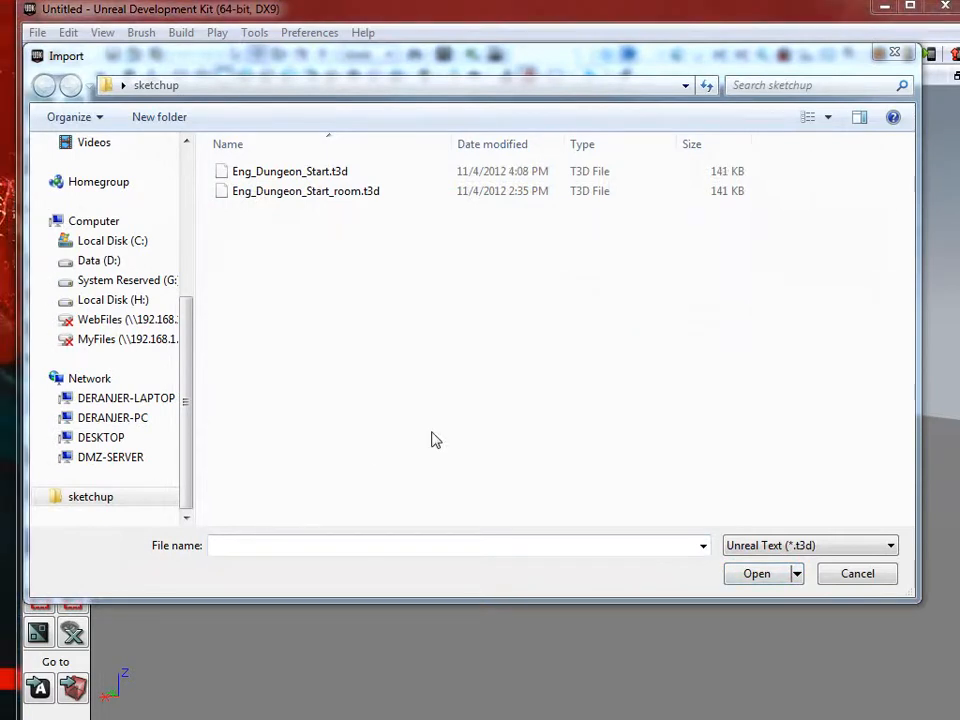
click(356, 356)
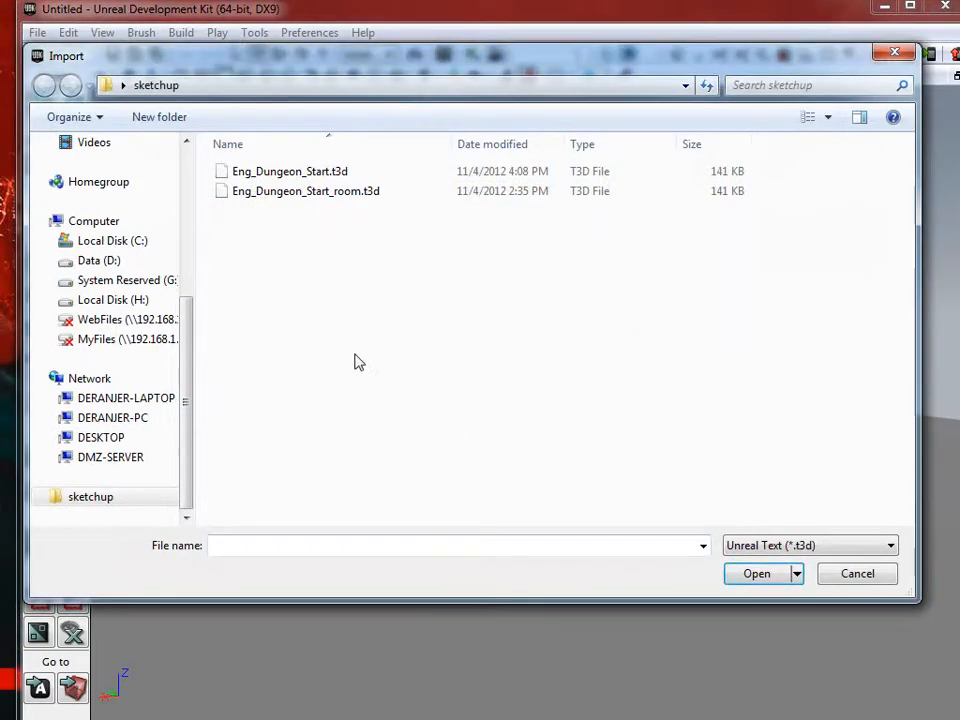
click(321, 175)
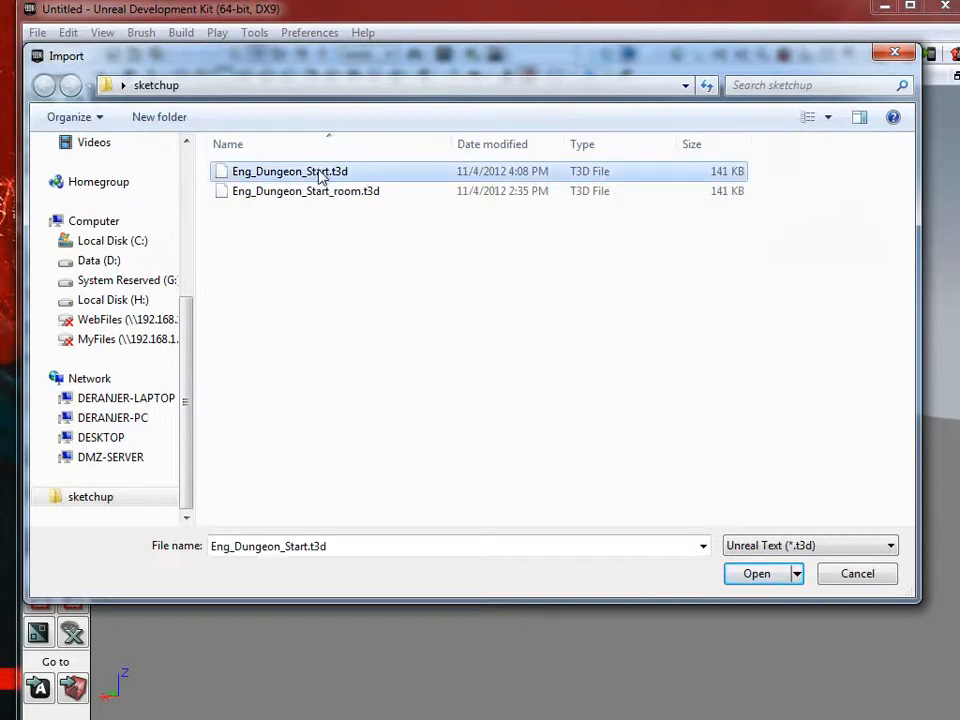
click(757, 574)
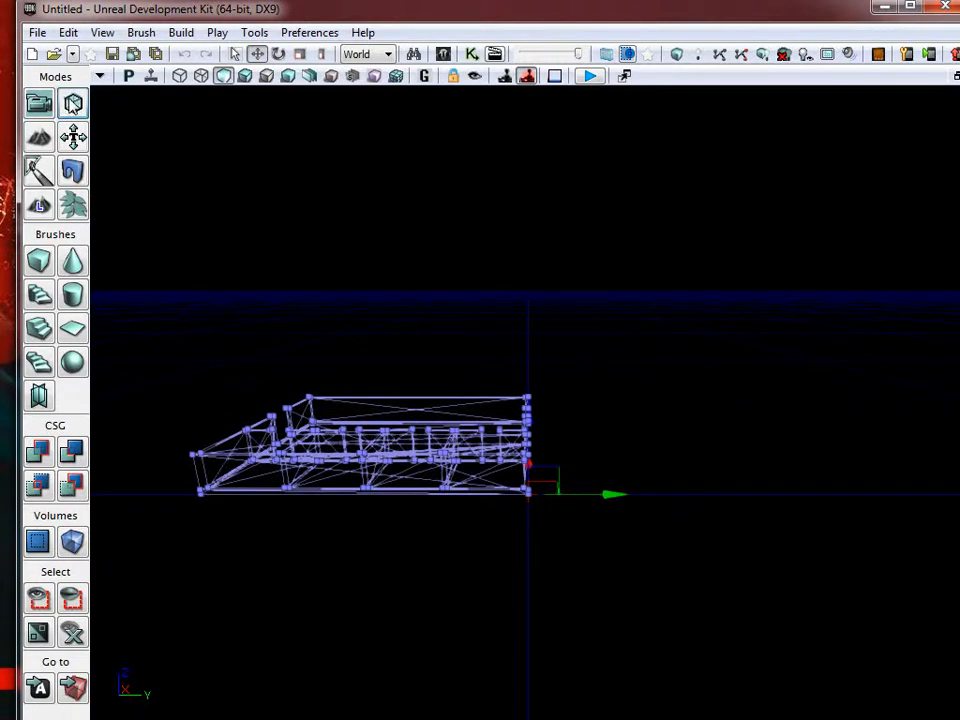
Enter and leave Geometry Mode to clean up the imported room brush's triangulated edges, and inspect its wireframe from several angles
click(73, 103)
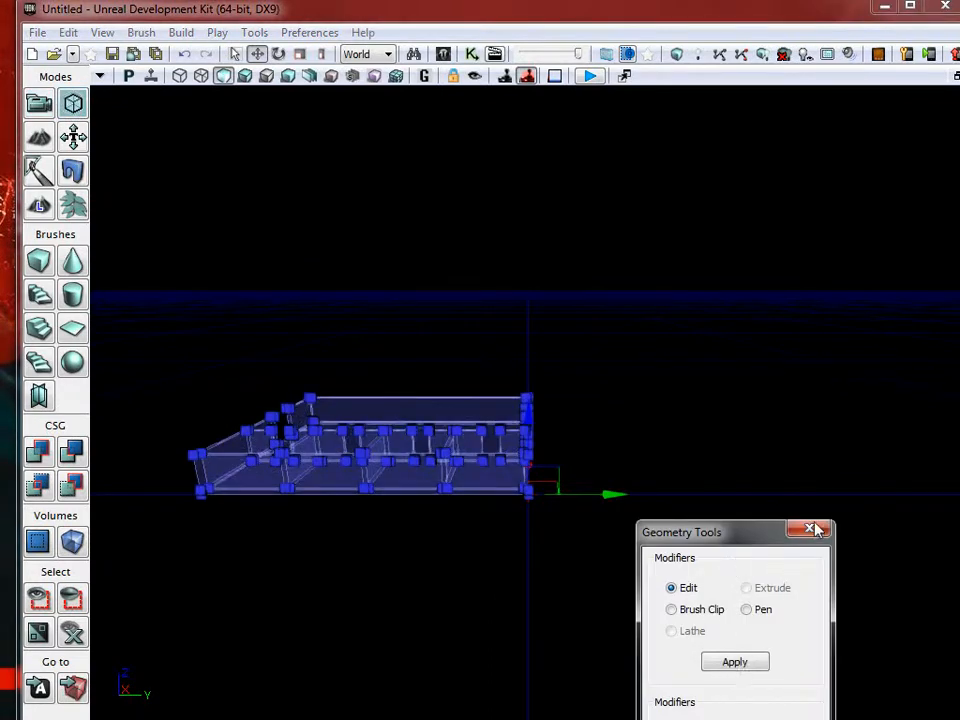
click(815, 525)
mouse_move(767, 373)
right_down()
mouse_move(727, 363)
mouse_move(748, 298)
mouse_move(473, 413)
mouse_move(332, 433)
mouse_move(158, 573)
mouse_move(131, 608)
mouse_move(359, 562)
mouse_move(478, 512)
mouse_move(129, 519)
mouse_move(542, 384)
mouse_move(762, 174)
mouse_move(639, 180)
mouse_move(467, 392)
mouse_move(307, 436)
mouse_move(414, 386)
mouse_move(572, 386)
mouse_move(604, 422)
mouse_move(730, 398)
mouse_move(589, 369)
mouse_move(244, 341)
mouse_move(250, 430)
right_up()
key(w)
key(s)
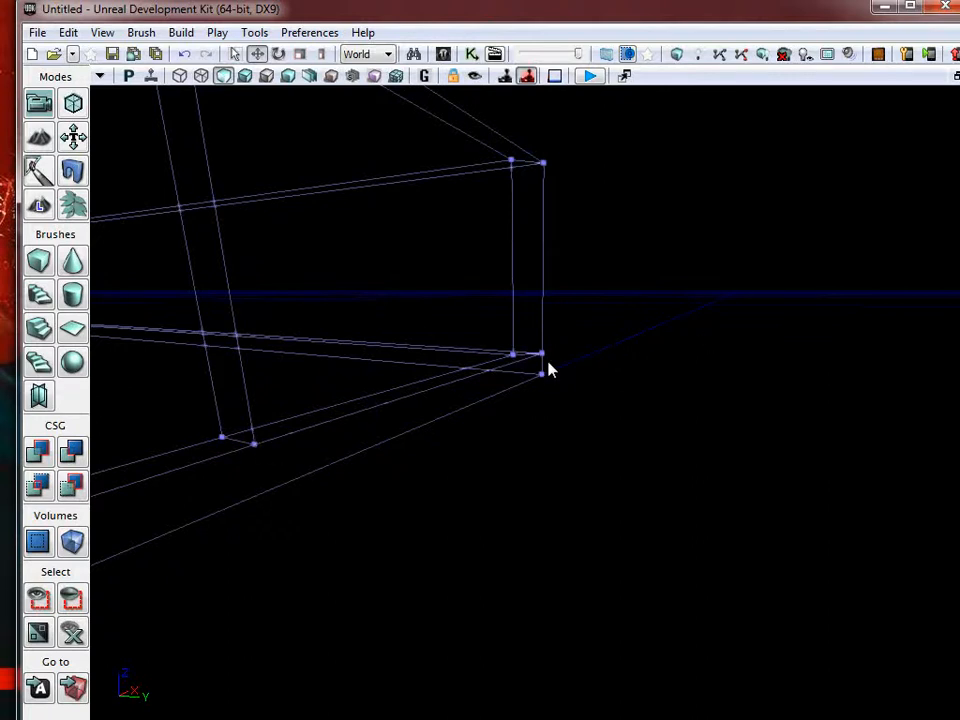
mouse_move(656, 405)
right_down()
mouse_move(431, 424)
mouse_move(263, 373)
mouse_move(298, 306)
mouse_move(270, 358)
mouse_move(93, 387)
mouse_move(133, 251)
mouse_move(722, 489)
mouse_move(942, 499)
mouse_move(958, 440)
mouse_move(958, 388)
mouse_move(873, 350)
mouse_move(881, 339)
mouse_move(431, 381)
mouse_move(618, 428)
mouse_move(898, 420)
mouse_move(915, 434)
mouse_move(955, 425)
mouse_move(955, 402)
mouse_move(927, 396)
mouse_move(954, 356)
mouse_move(926, 357)
mouse_move(816, 306)
mouse_move(364, 435)
mouse_move(92, 476)
mouse_move(154, 540)
mouse_move(92, 446)
mouse_move(122, 360)
mouse_move(154, 581)
mouse_move(236, 658)
mouse_move(538, 561)
mouse_move(489, 581)
mouse_move(246, 498)
mouse_move(249, 522)
right_up()
key(d)
key(w)
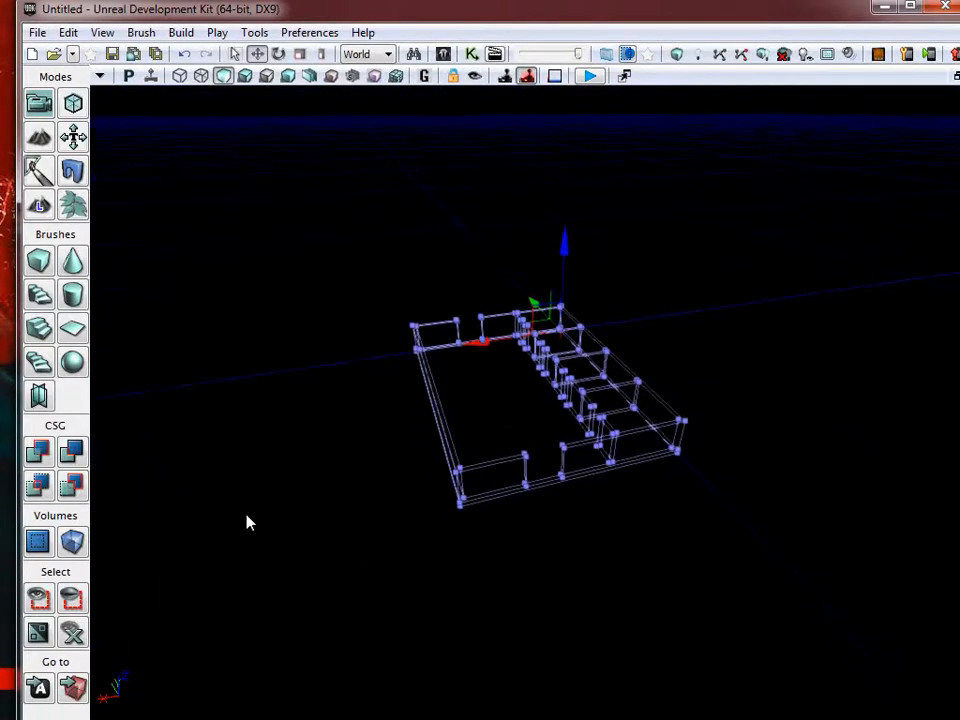